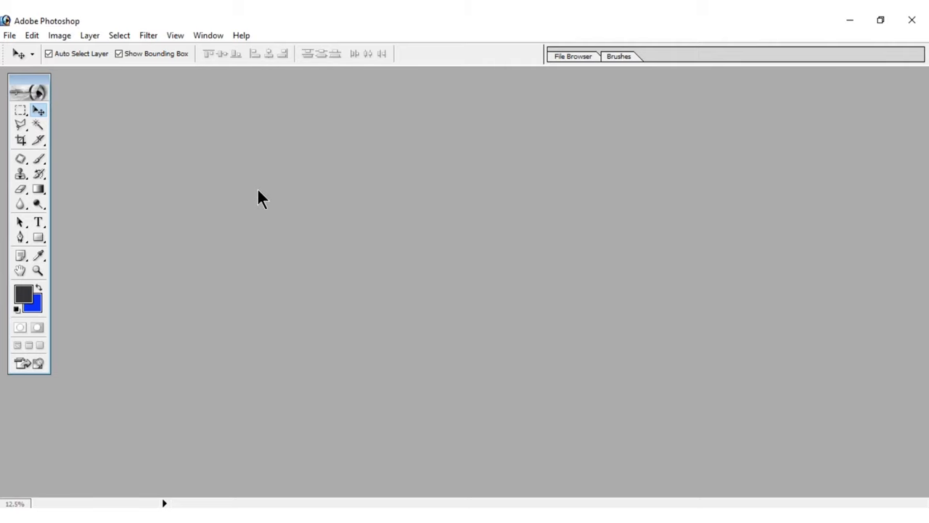
Open YYY.jpg from the Desktop and maximize its document window.
{"action": "double_click", "coordinate": [316, 186]}
{"action": "left_click", "coordinate": [509, 222]}
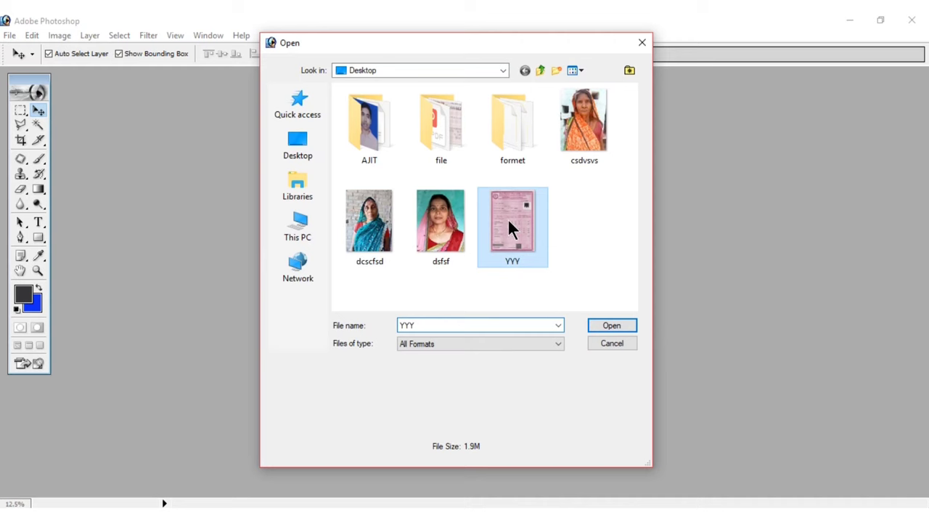
{"action": "left_click", "coordinate": [613, 327]}
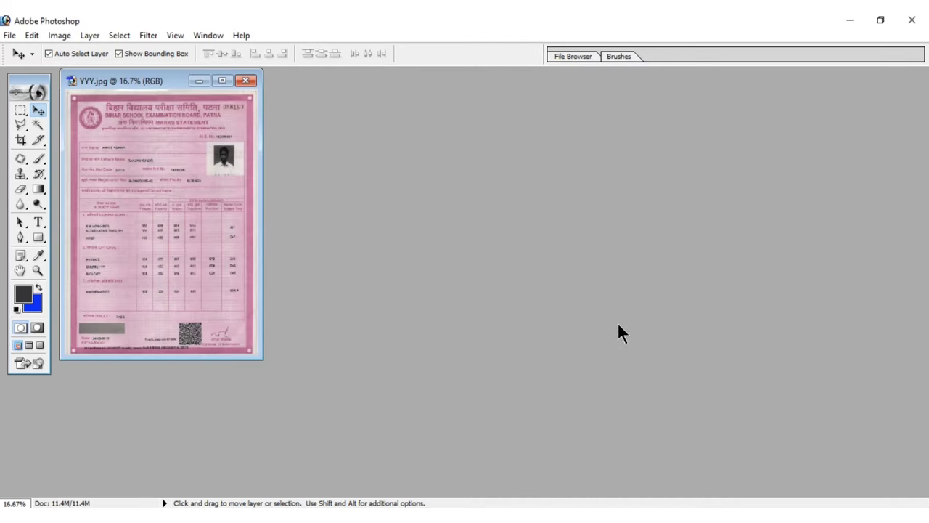
{"action": "left_click", "coordinate": [228, 81]}
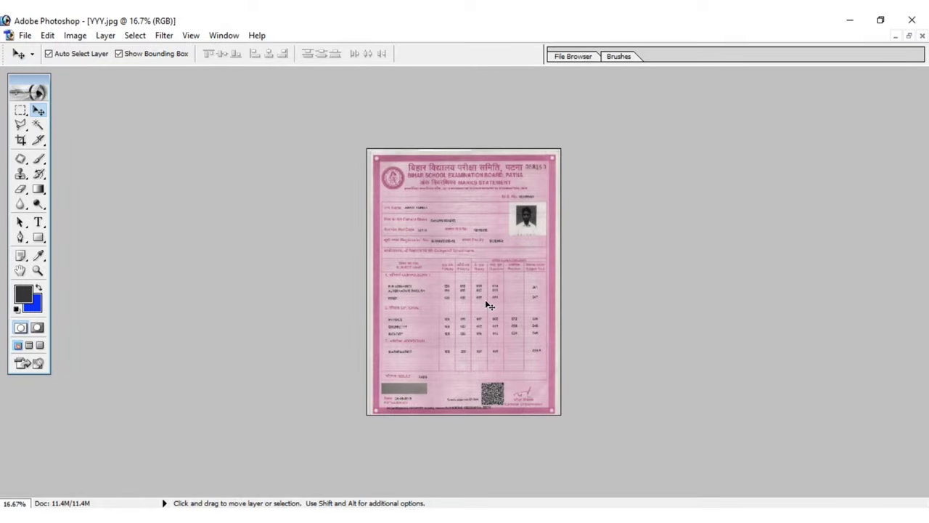
Zoom to 66.7% and scroll up to the header, name fields and photo.
{"action": "key", "text": "ctrl+plus"}
{"action": "key", "text": "ctrl+plus"}
{"action": "key", "text": "ctrl+plus"}
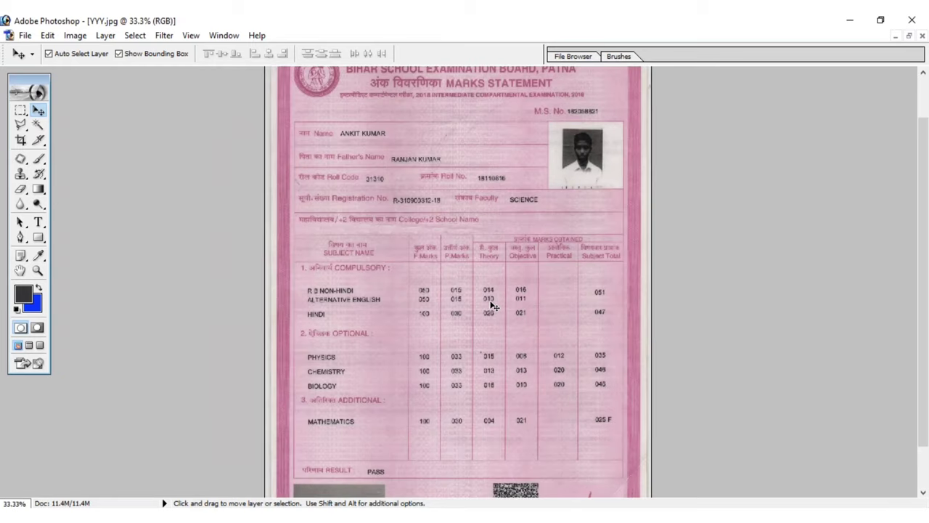
{"action": "key", "text": "ctrl+plus"}
{"action": "key", "text": "ctrl+plus"}
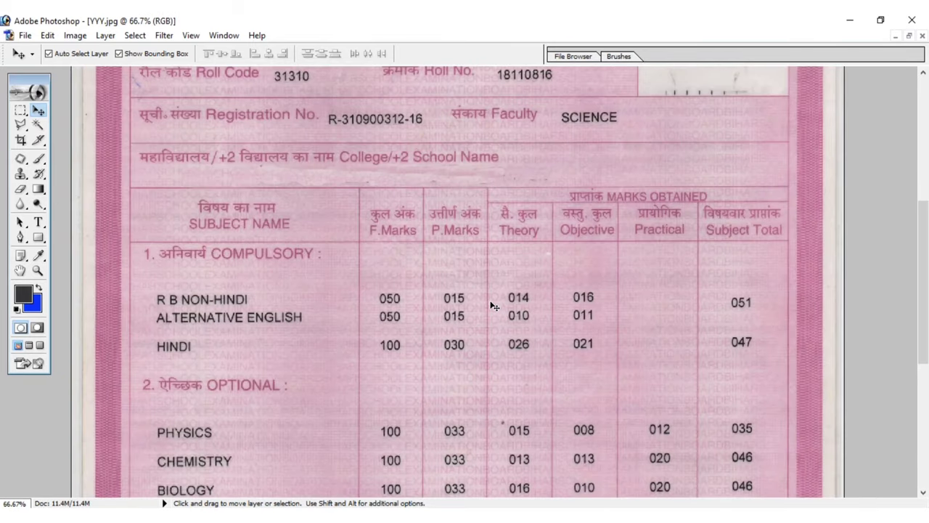
{"action": "scroll", "coordinate": [493, 306], "scroll_direction": "up", "scroll_amount": 5}
{"action": "scroll", "coordinate": [493, 305], "scroll_direction": "up", "scroll_amount": 2}
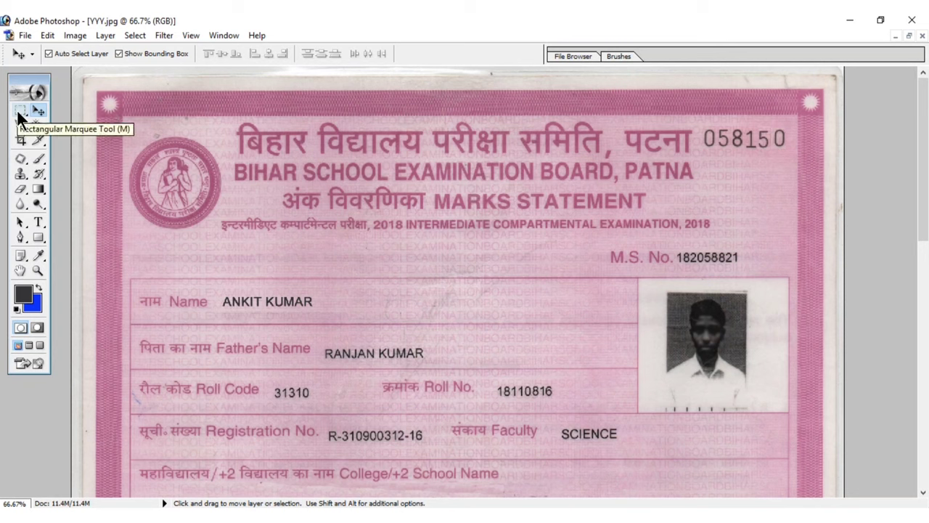
Choose the Rectangular Marquee tool and zoom to 100% on the blank strip above ANKIT.
{"action": "left_click", "coordinate": [19, 116]}
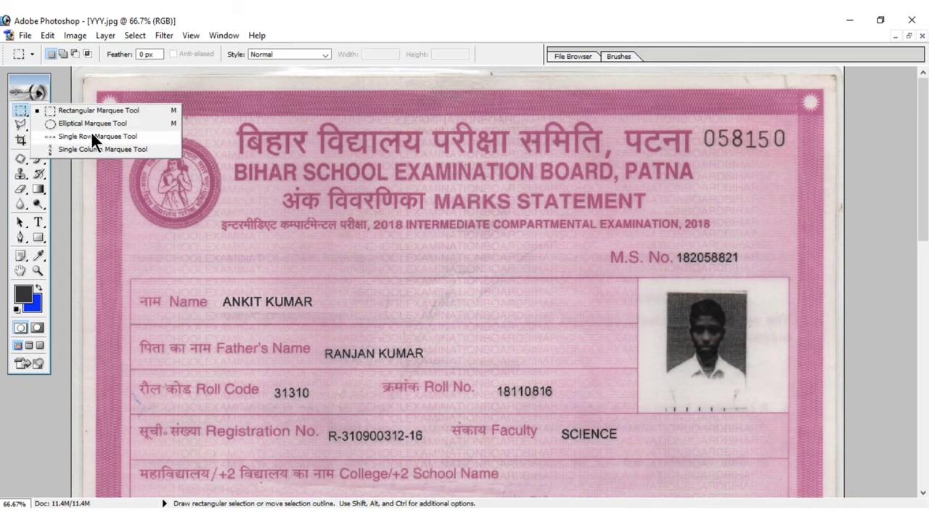
{"action": "left_click", "coordinate": [92, 109]}
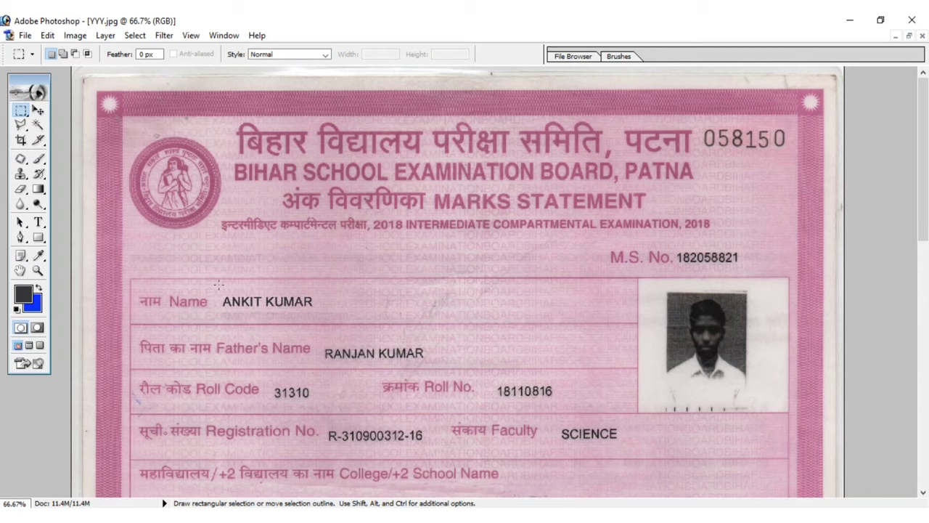
{"action": "key", "text": "ctrl+plus"}
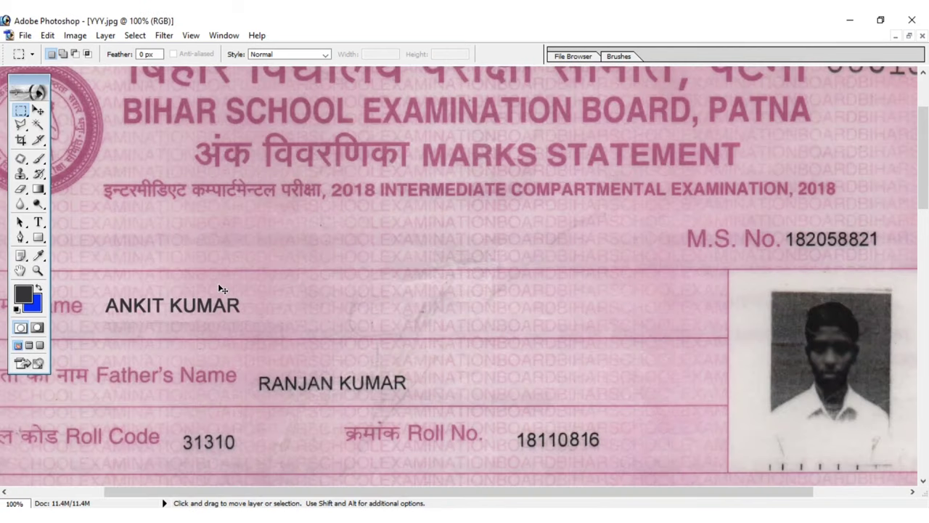
{"action": "scroll", "coordinate": [176, 294], "scroll_direction": "left", "scroll_amount": 2}
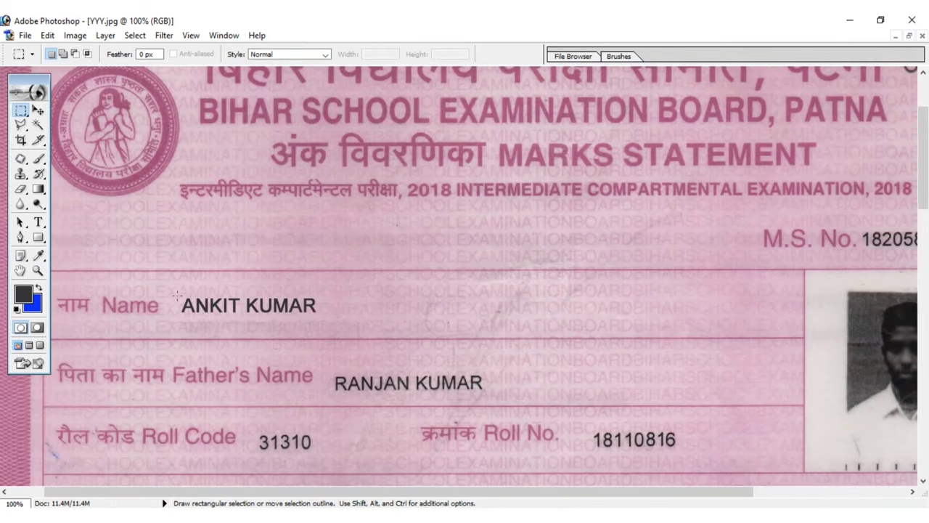
{"action": "scroll", "coordinate": [176, 293], "scroll_direction": "left", "scroll_amount": 2}
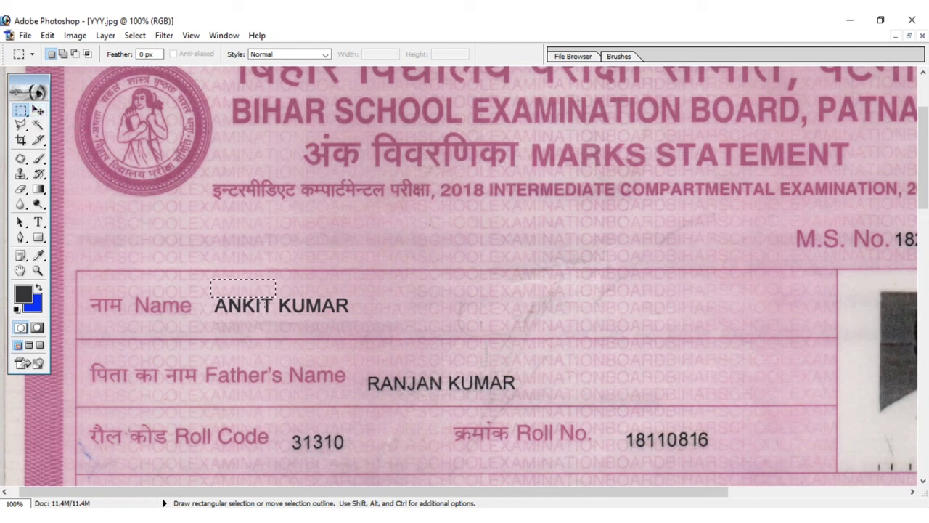
Alt-drag a copy of the blank patch down over ANKIT, then deselect.
{"action": "key", "text": "v"}
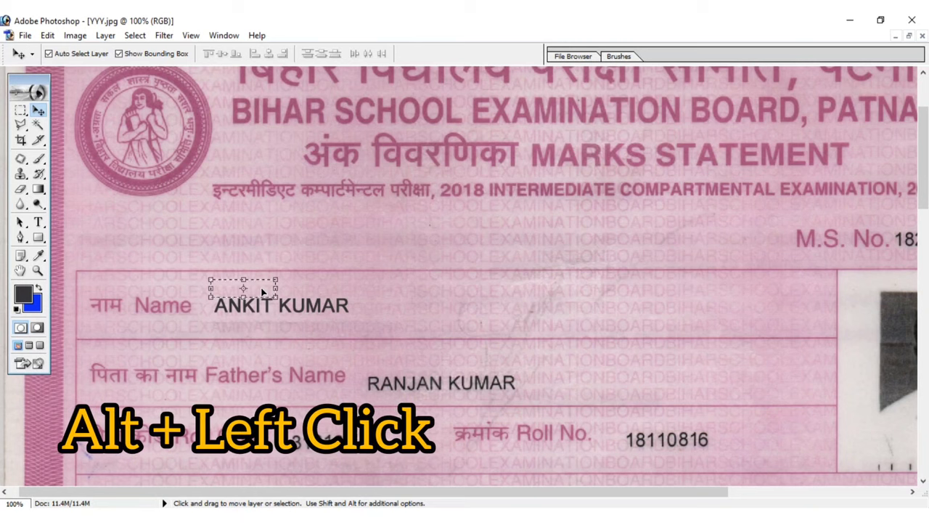
{"action": "key", "text": "alt"}
{"action": "left_click", "coordinate": [263, 291], "text": "alt"}
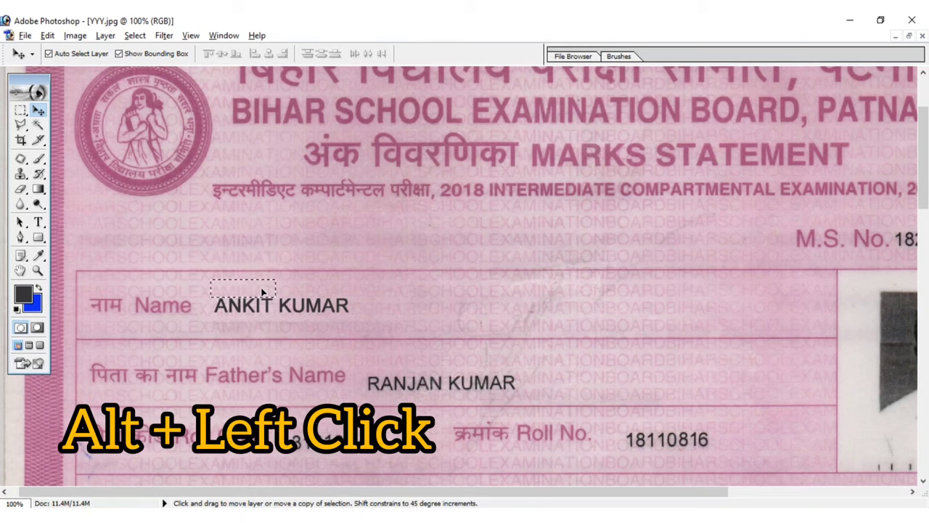
{"action": "left_click_drag", "start_coordinate": [263, 293], "coordinate": [262, 306]}
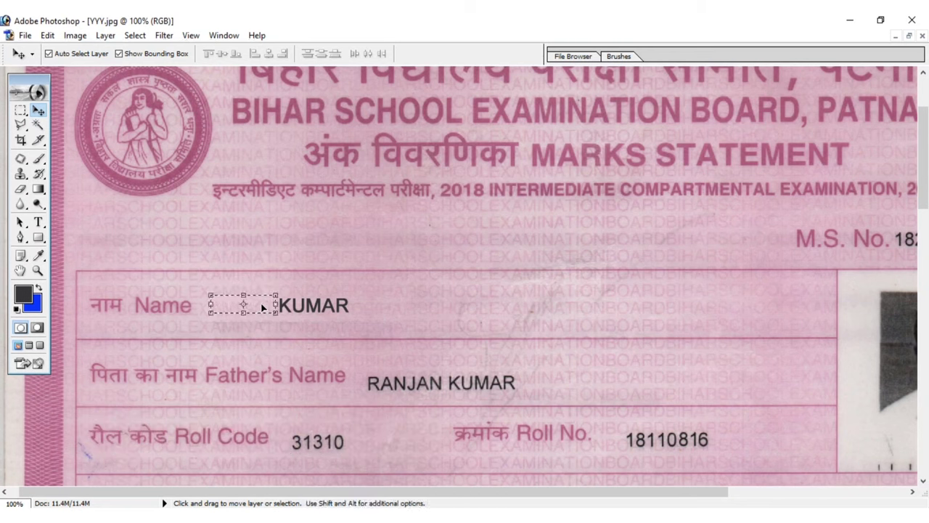
{"action": "key", "text": "ctrl+d"}
{"action": "left_click", "coordinate": [21, 222]}
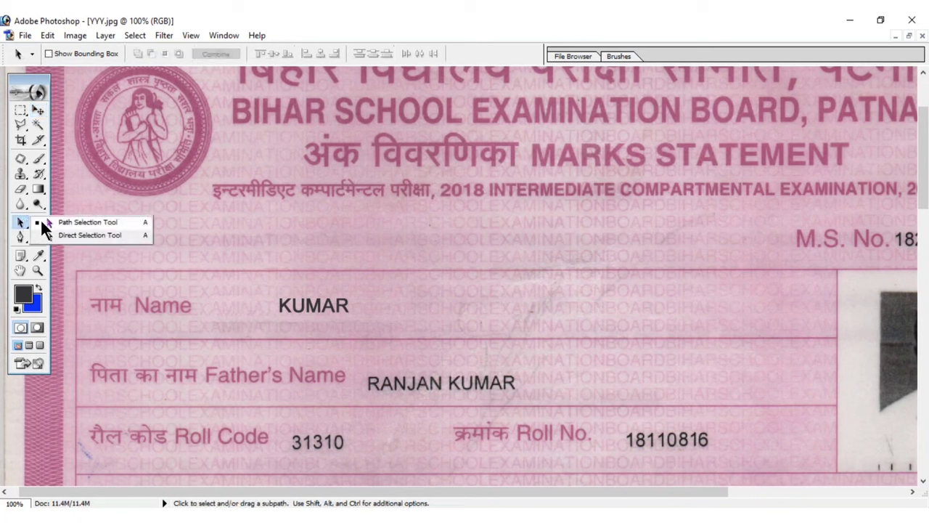
{"action": "left_click", "coordinate": [40, 221]}
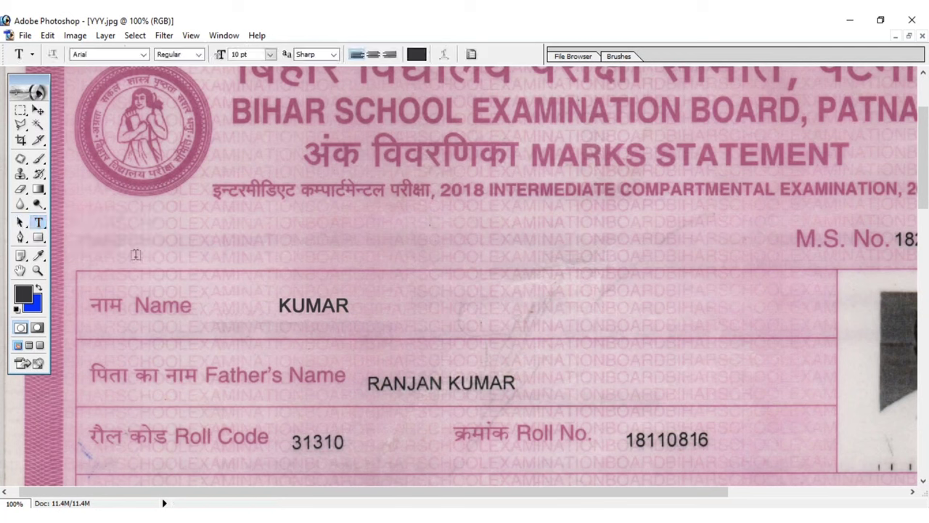
{"action": "left_click", "coordinate": [215, 306]}
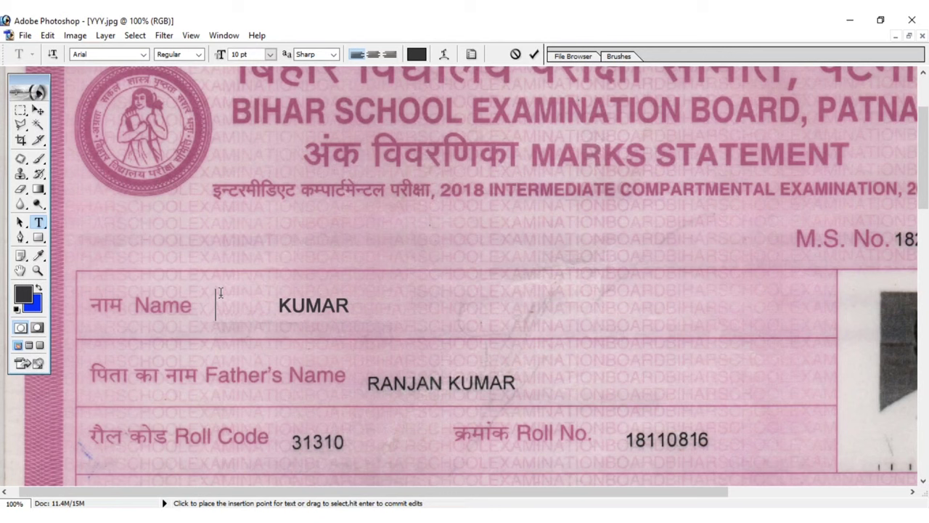
{"action": "type", "text": "SUMIT"}
{"action": "left_click", "coordinate": [33, 113]}
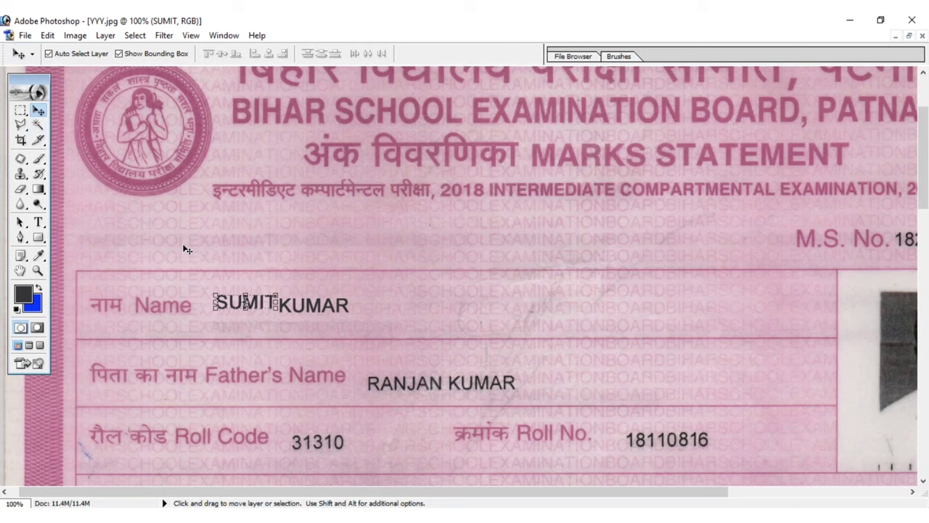
{"action": "key", "text": "Left"}
{"action": "key", "text": "Left"}
{"action": "key", "text": "Left"}
{"action": "key", "text": "Left"}
{"action": "key", "text": "Left"}
{"action": "key", "text": "Left"}
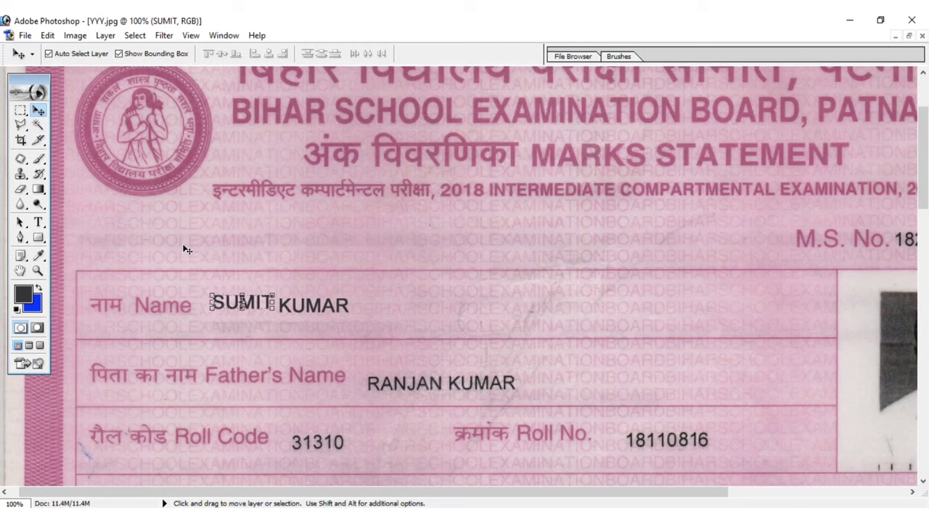
{"action": "key", "text": "Left"}
{"action": "key", "text": "Left"}
{"action": "key", "text": "Left"}
{"action": "key", "text": "Left"}
{"action": "key", "text": "Down"}
{"action": "key", "text": "Down"}
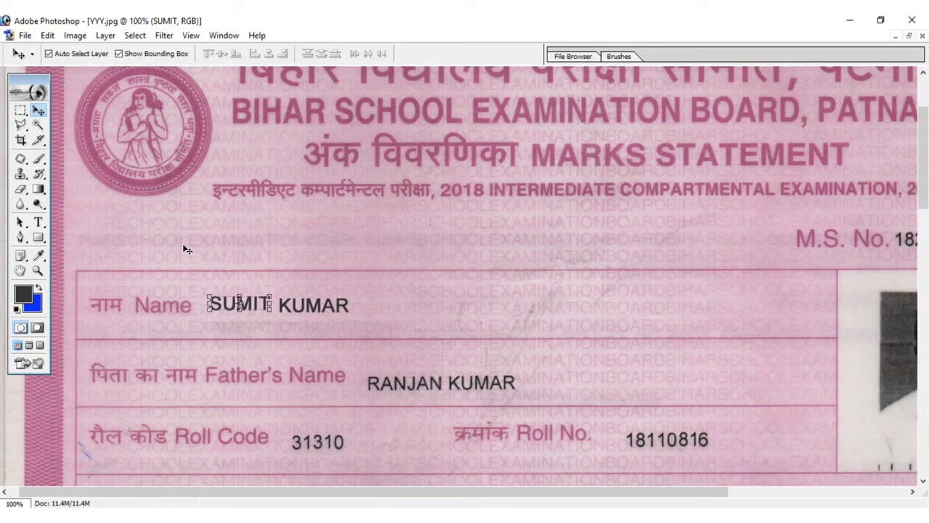
{"action": "key", "text": "Down"}
{"action": "key", "text": "Down"}
{"action": "key", "text": "Left"}
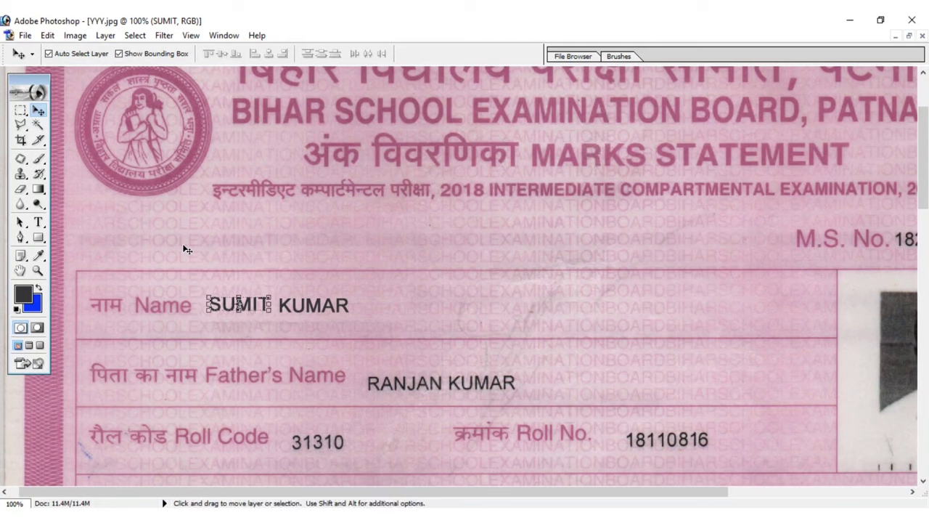
{"action": "key", "text": "Left"}
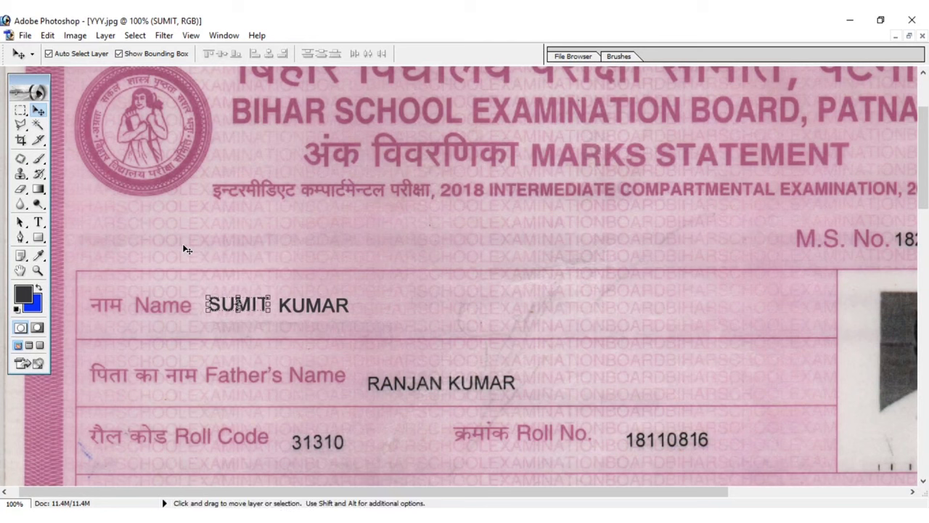
{"action": "key", "text": "ctrl+e"}
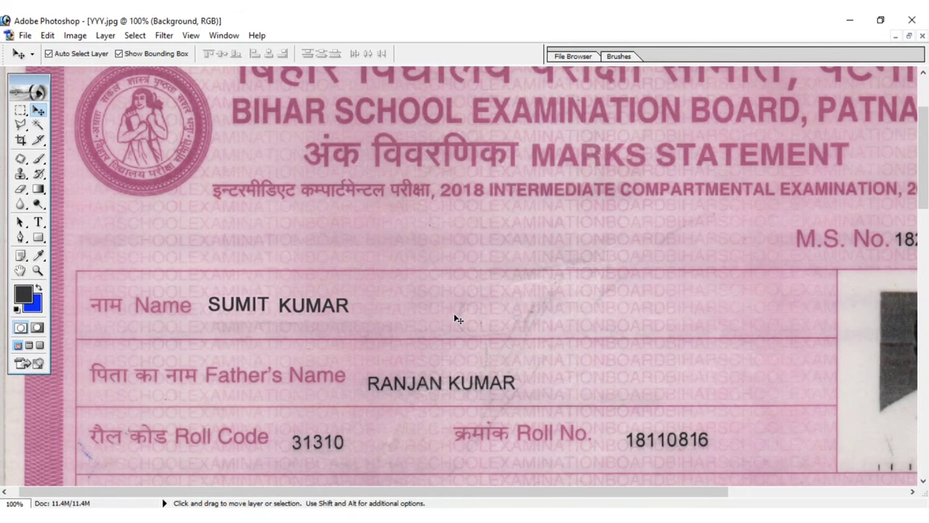
Scroll to the serial number at the top right of the header.
{"action": "scroll", "coordinate": [382, 353], "scroll_direction": "down", "scroll_amount": 3}
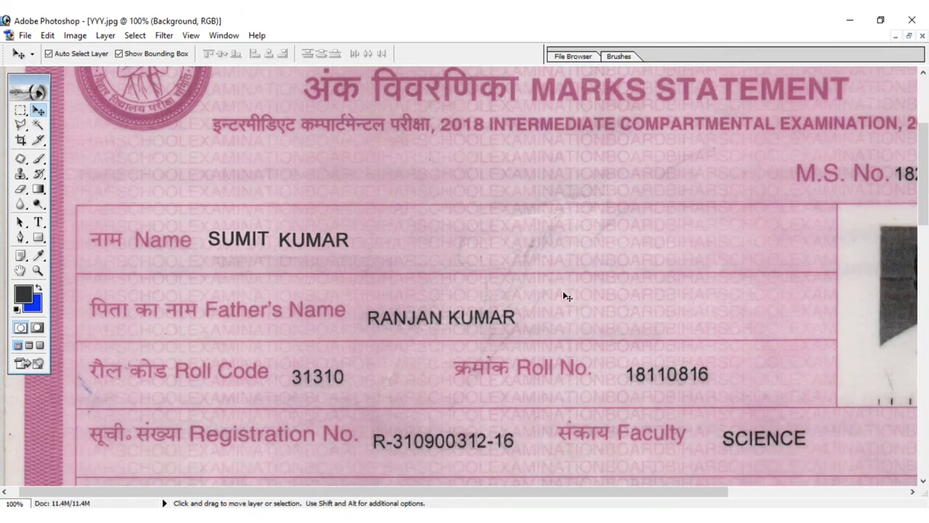
{"action": "scroll", "coordinate": [601, 293], "scroll_direction": "right", "scroll_amount": 2}
{"action": "scroll", "coordinate": [605, 295], "scroll_direction": "right", "scroll_amount": 3}
{"action": "scroll", "coordinate": [605, 296], "scroll_direction": "right", "scroll_amount": 1}
{"action": "scroll", "coordinate": [604, 295], "scroll_direction": "up", "scroll_amount": 6}
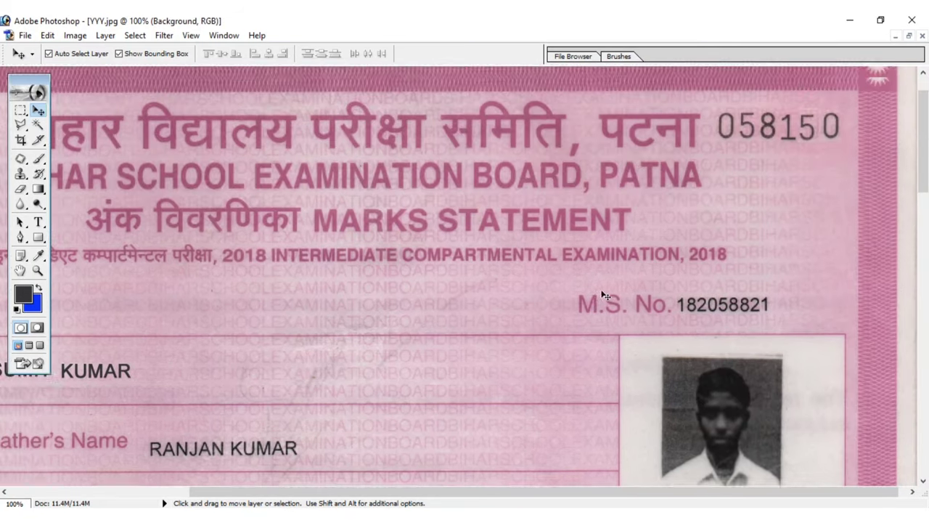
{"action": "scroll", "coordinate": [604, 295], "scroll_direction": "up", "scroll_amount": 2}
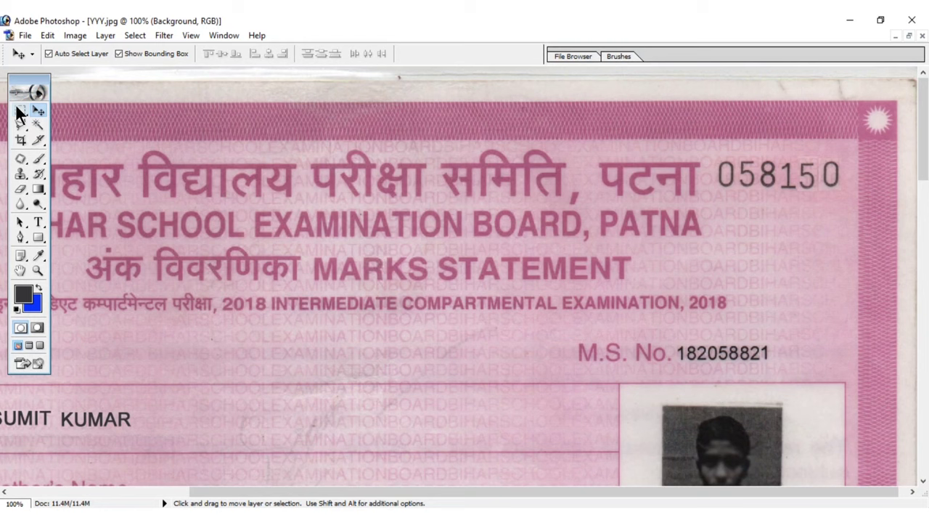
Copy the serial number's digits 58 over its last two digits, then deselect.
{"action": "left_click_drag", "start_coordinate": [20, 113], "coordinate": [50, 105]}
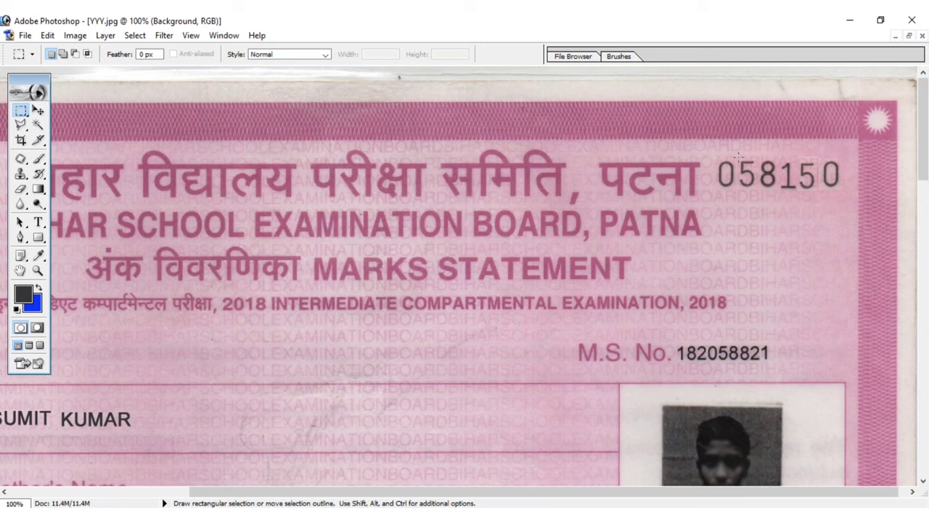
{"action": "left_click_drag", "start_coordinate": [739, 159], "coordinate": [774, 193]}
{"action": "key", "text": "v"}
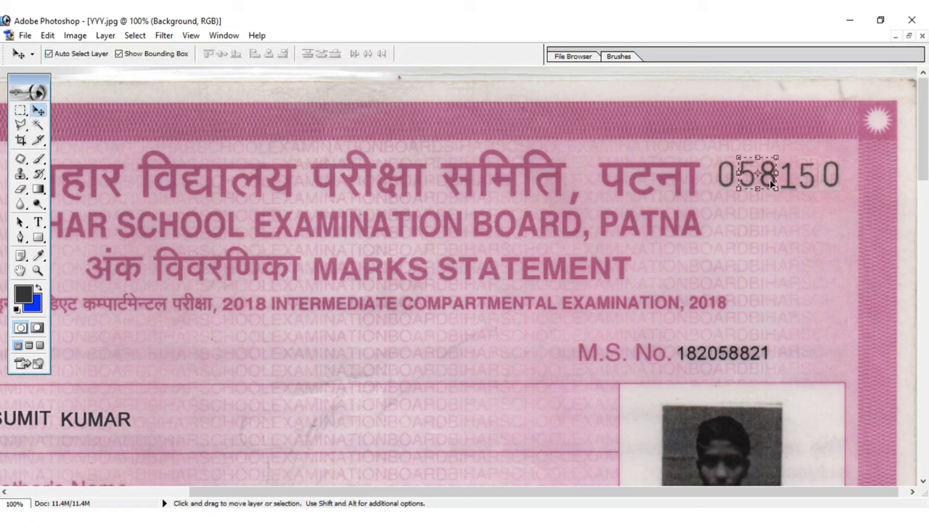
{"action": "key", "text": "alt"}
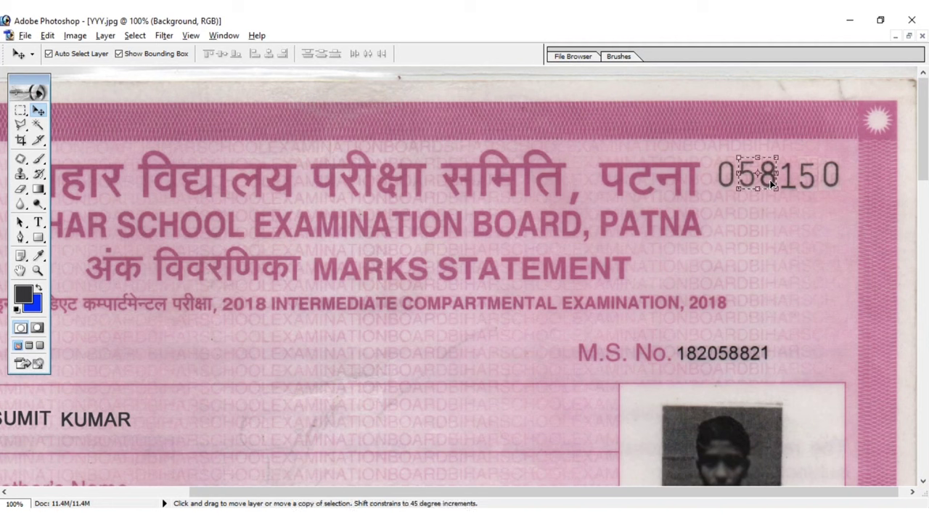
{"action": "left_click_drag", "start_coordinate": [771, 184], "coordinate": [833, 184]}
{"action": "mouse_move", "coordinate": [840, 184]}
{"action": "left_mouse_down"}
{"action": "mouse_move", "coordinate": [819, 186]}
{"action": "mouse_move", "coordinate": [834, 184]}
{"action": "left_mouse_up"}
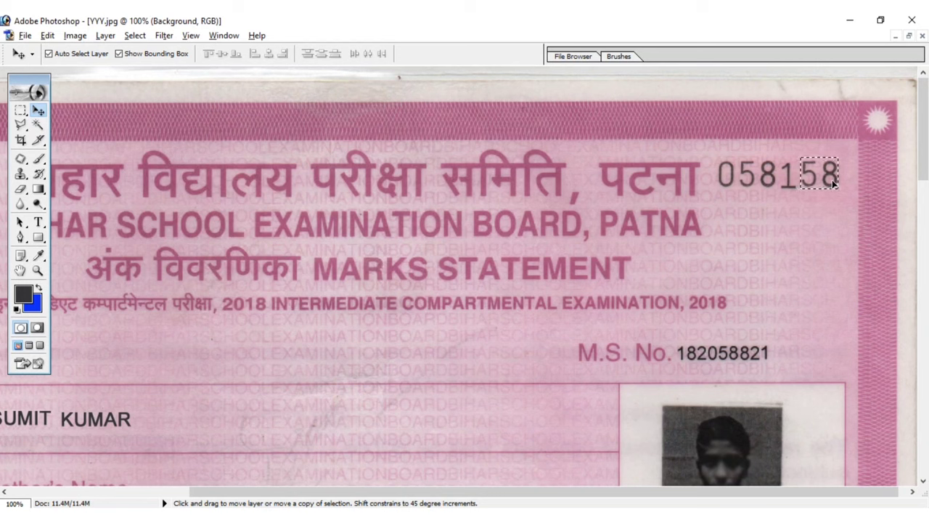
{"action": "key", "text": "ctrl+d"}
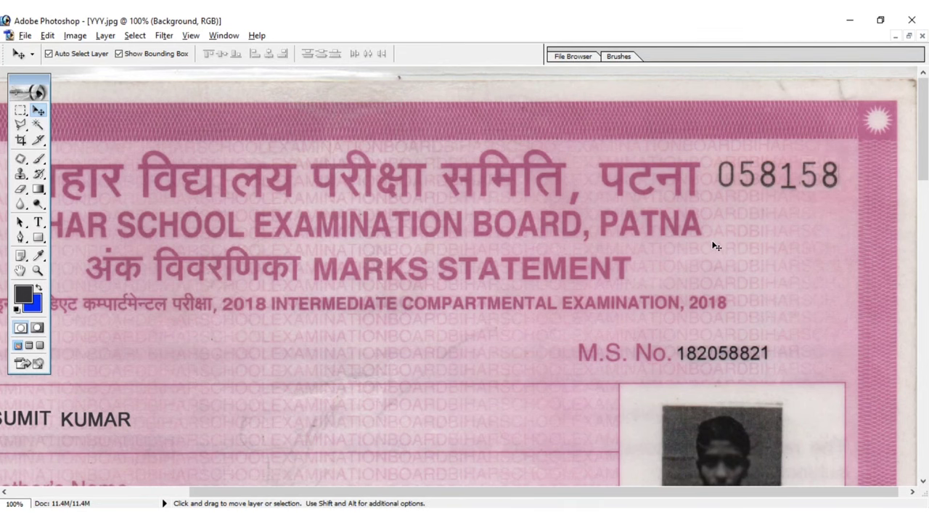
Zoom to 200% on the edited serial number.
{"action": "scroll", "coordinate": [707, 254], "scroll_direction": "down", "scroll_amount": 2}
{"action": "scroll", "coordinate": [707, 253], "scroll_direction": "down", "scroll_amount": 1}
{"action": "scroll", "coordinate": [708, 254], "scroll_direction": "up", "scroll_amount": 2}
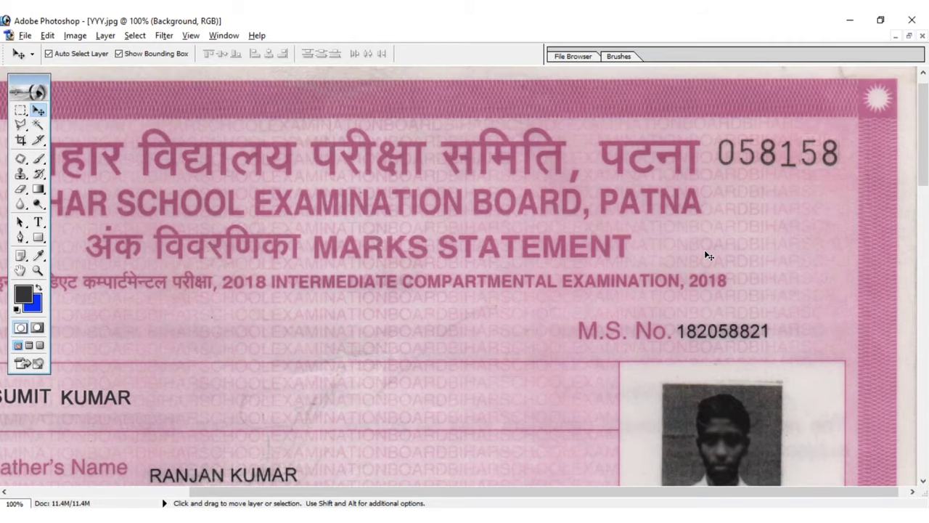
{"action": "key", "text": "ctrl+plus"}
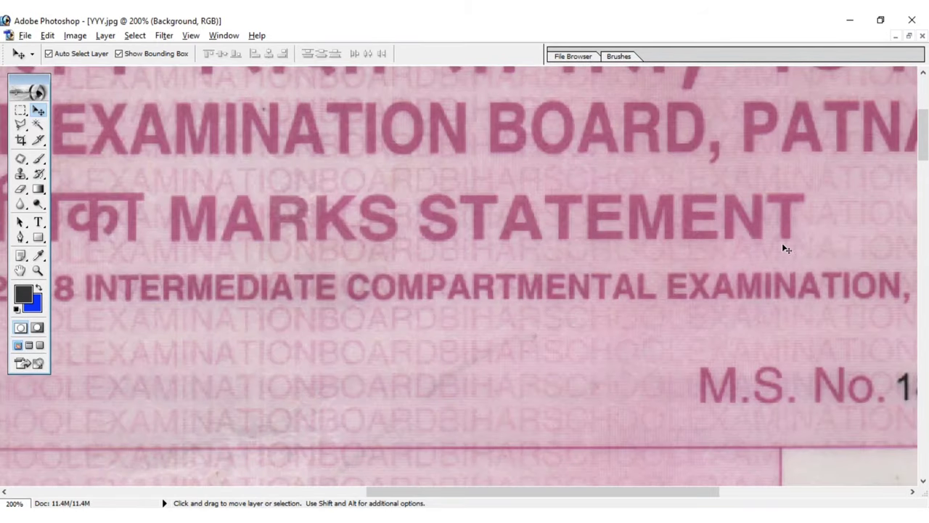
{"action": "scroll", "coordinate": [622, 263], "scroll_direction": "right", "scroll_amount": 5}
{"action": "scroll", "coordinate": [657, 261], "scroll_direction": "right", "scroll_amount": 5}
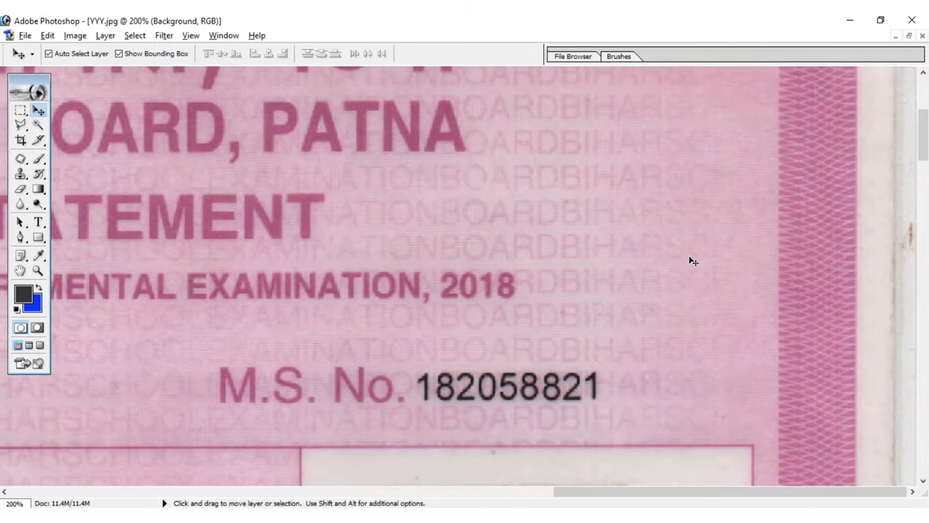
{"action": "scroll", "coordinate": [728, 260], "scroll_direction": "up", "scroll_amount": 5}
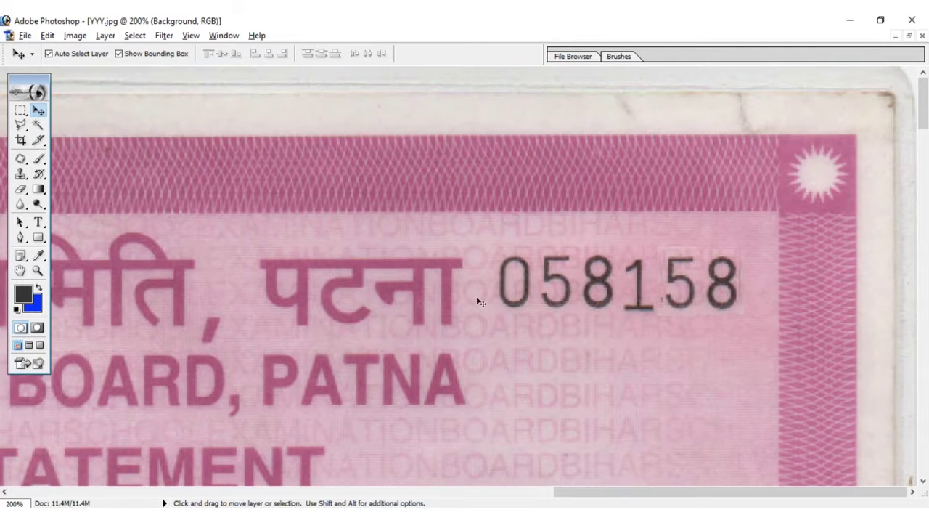
Select the Clone Stamp tool with an 11 px brush.
{"action": "left_click", "coordinate": [20, 177]}
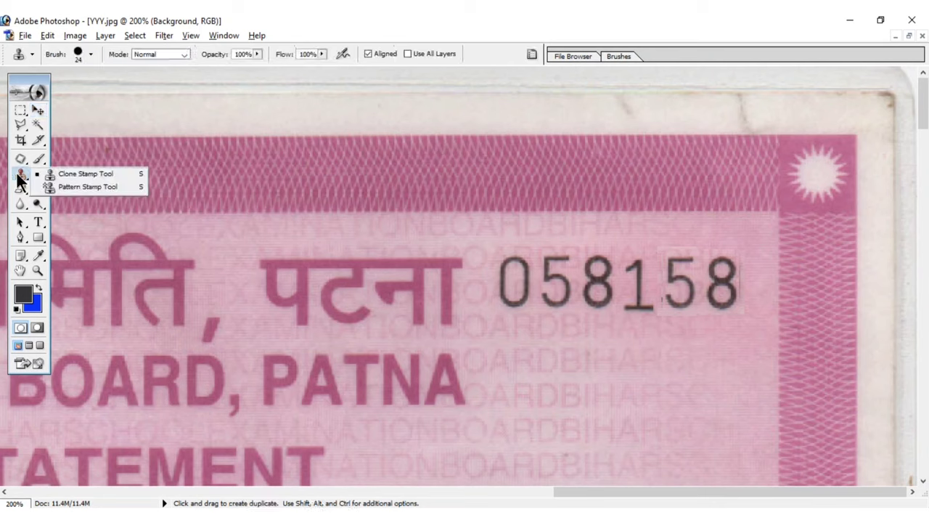
{"action": "left_click", "coordinate": [133, 176]}
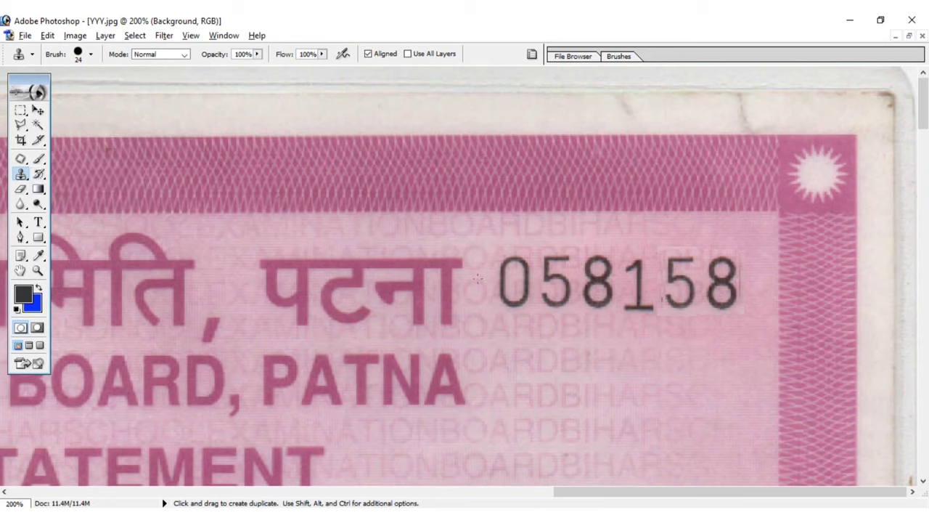
{"action": "right_click", "coordinate": [600, 313]}
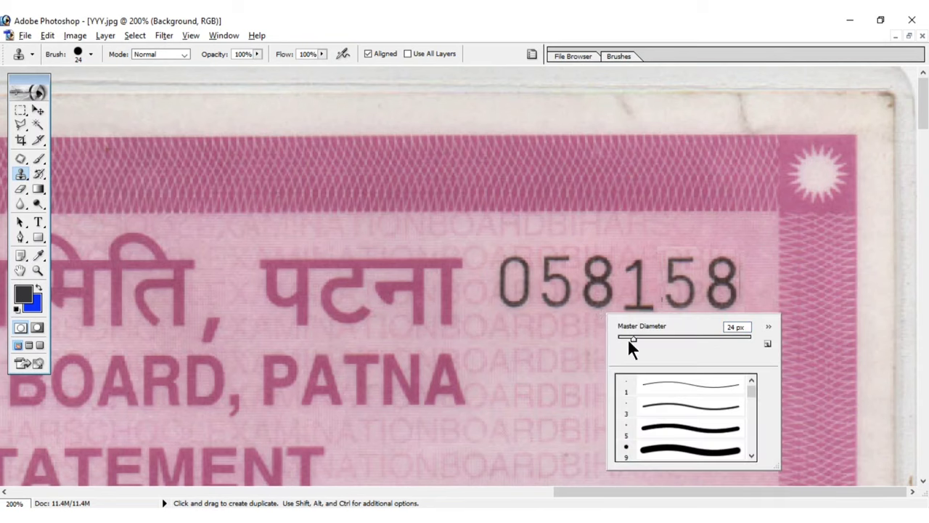
{"action": "left_click_drag", "start_coordinate": [628, 338], "coordinate": [624, 337]}
{"action": "left_click", "coordinate": [588, 344], "text": "alt"}
Clone nearby pink texture over the background around and above the serial number.
{"action": "left_click", "coordinate": [703, 321], "text": "alt"}
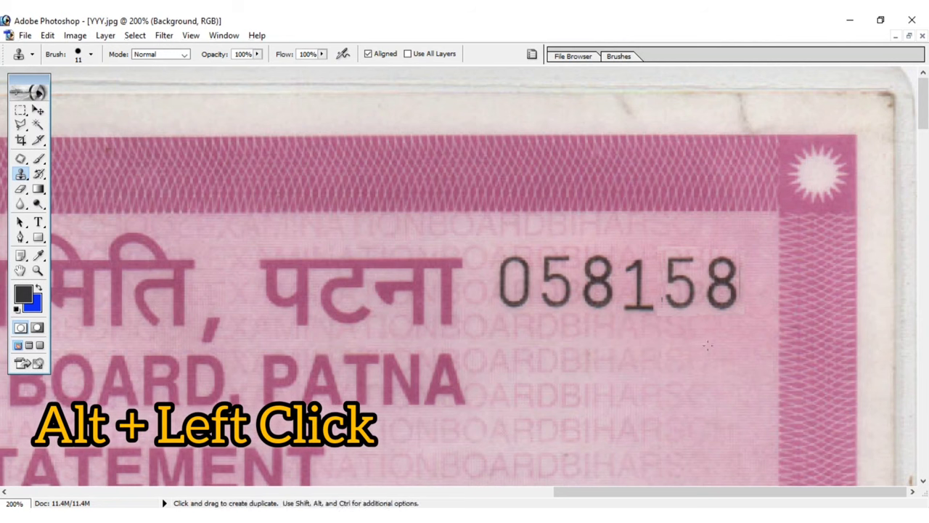
{"action": "key", "text": "alt"}
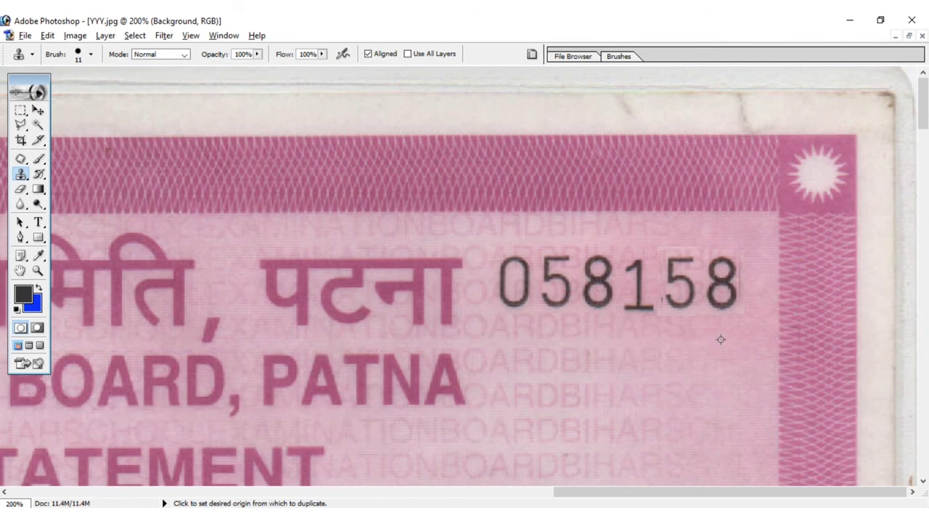
{"action": "left_click", "coordinate": [720, 339], "text": "alt"}
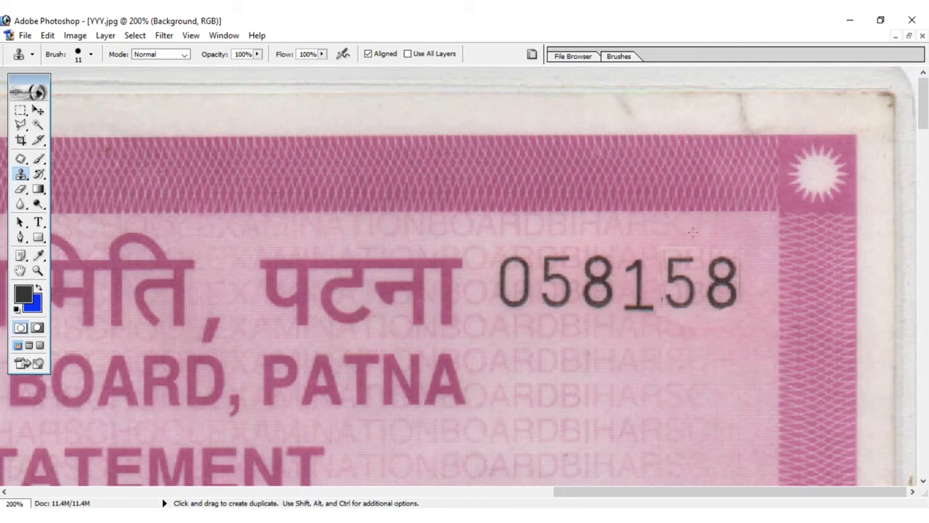
{"action": "key", "text": "alt"}
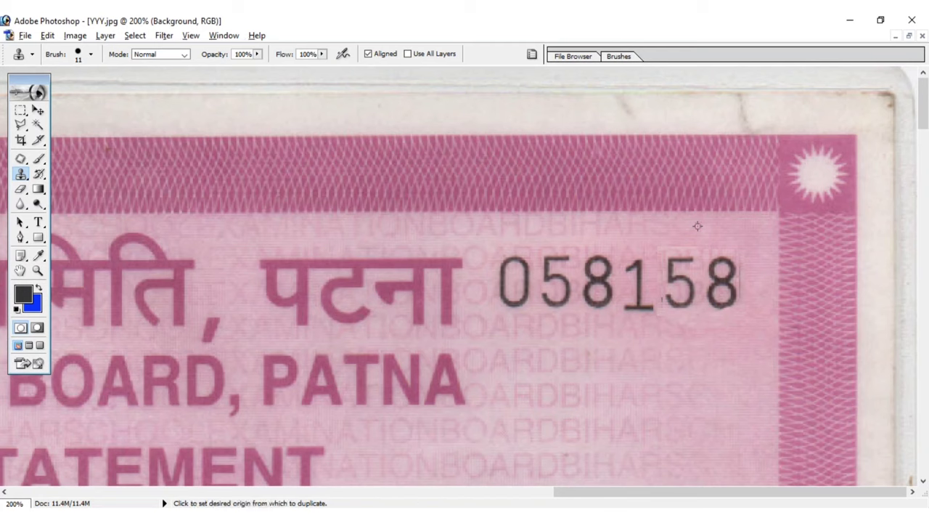
{"action": "left_click", "coordinate": [697, 225], "text": "alt"}
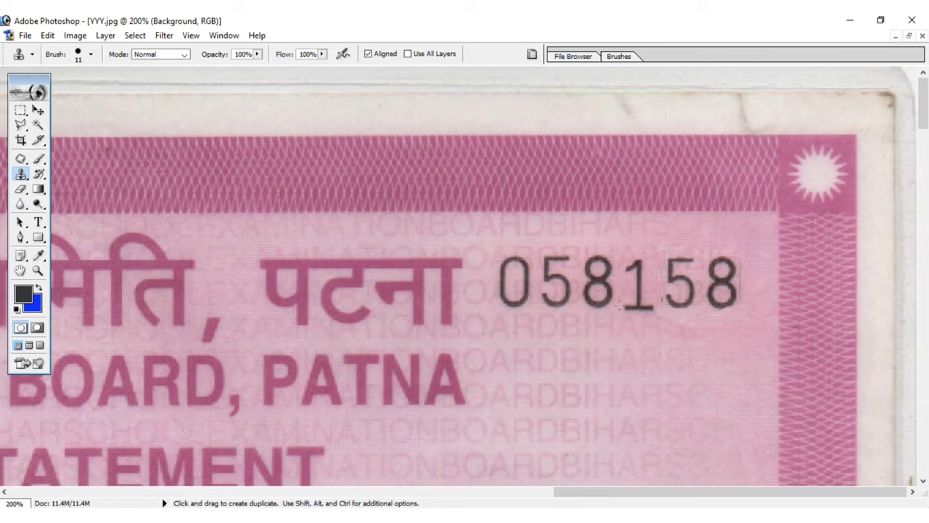
{"action": "left_click", "coordinate": [40, 109]}
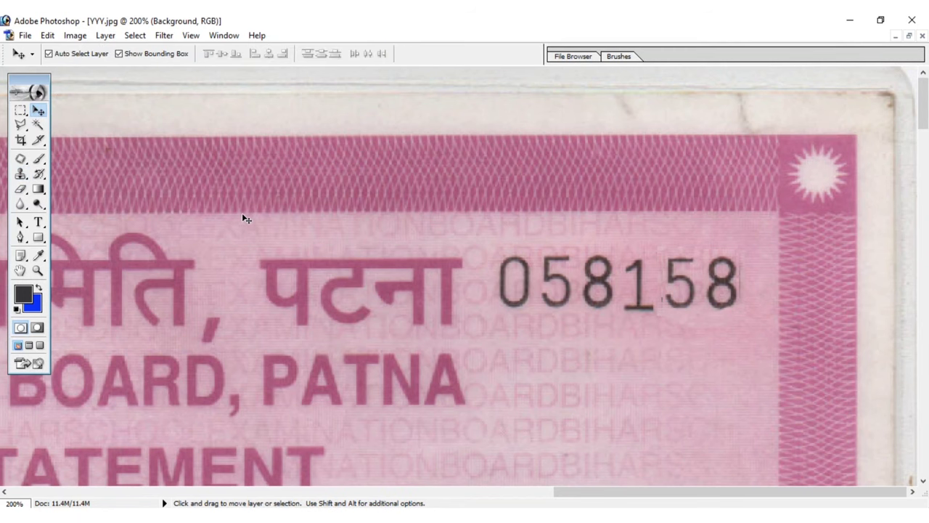
At 100% zoom, copy the M.S. No.'s first digit 1 over its second 8.
{"action": "key", "text": "ctrl+minus"}
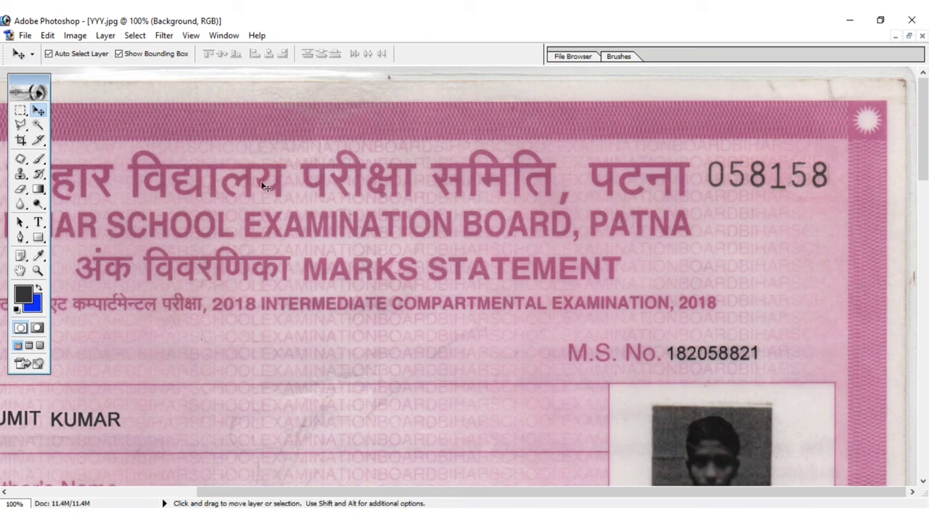
{"action": "left_click", "coordinate": [21, 110]}
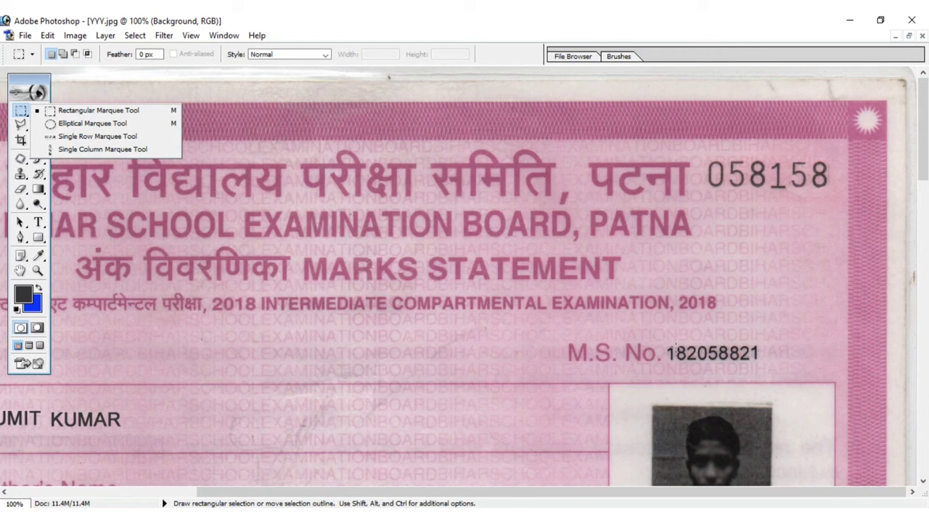
{"action": "left_click", "coordinate": [676, 345]}
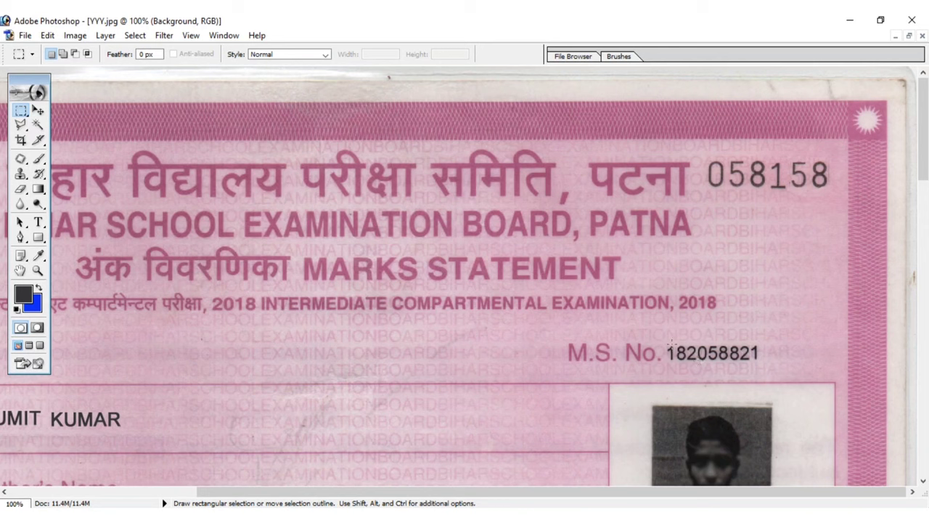
{"action": "left_click_drag", "start_coordinate": [665, 343], "coordinate": [675, 362]}
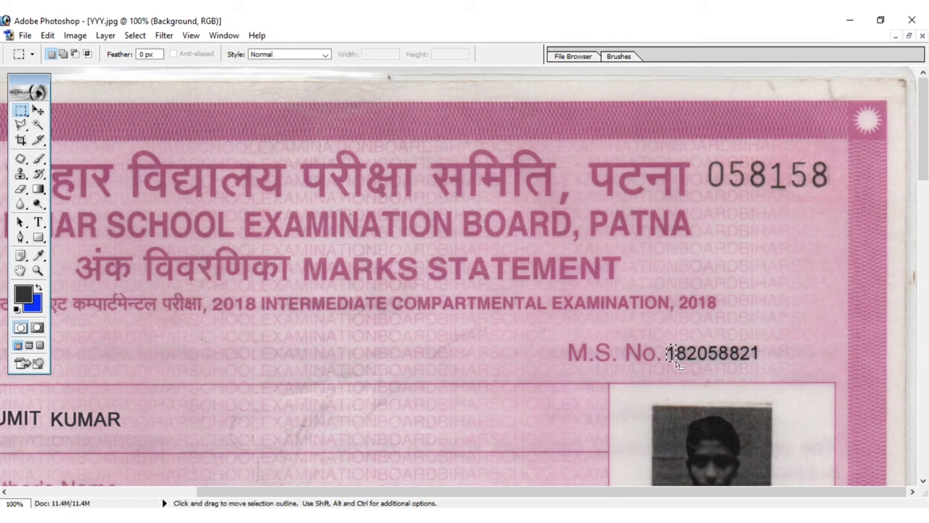
{"action": "key", "text": "v"}
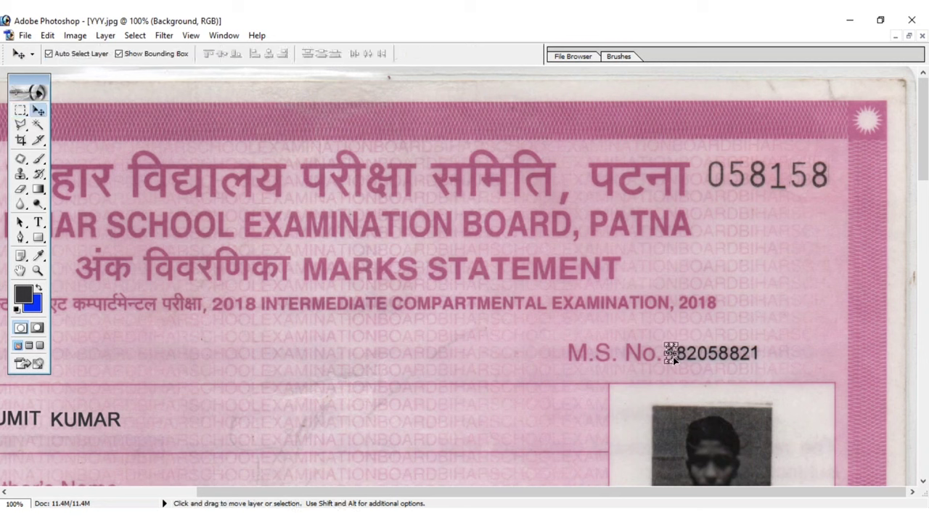
{"action": "key", "text": "alt"}
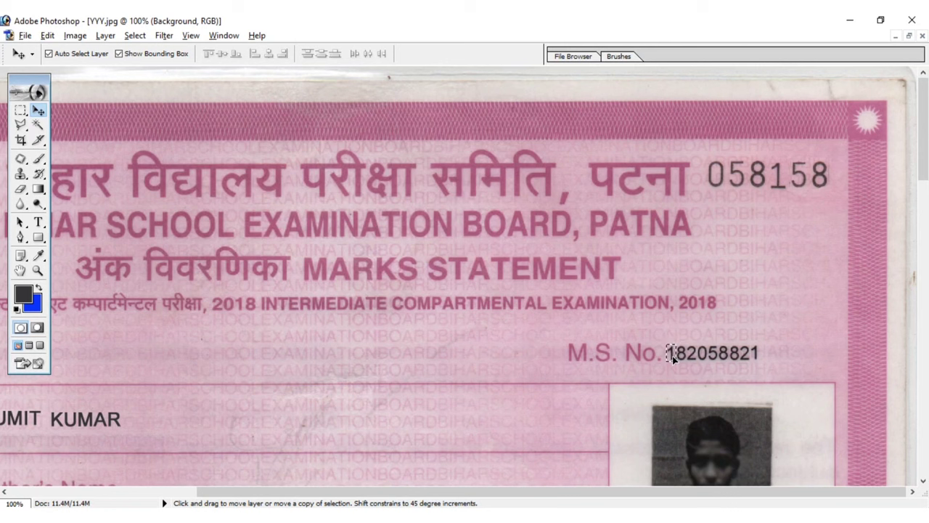
{"action": "left_click_drag", "start_coordinate": [708, 360], "coordinate": [749, 359]}
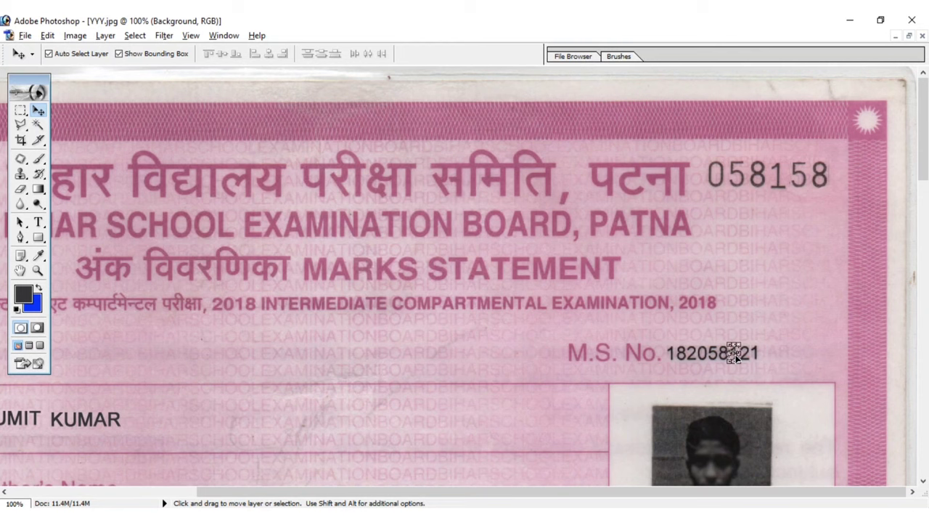
{"action": "key", "text": "ctrl+d"}
{"action": "scroll", "coordinate": [548, 382], "scroll_direction": "down", "scroll_amount": 4}
{"action": "scroll", "coordinate": [547, 381], "scroll_direction": "down", "scroll_amount": 1}
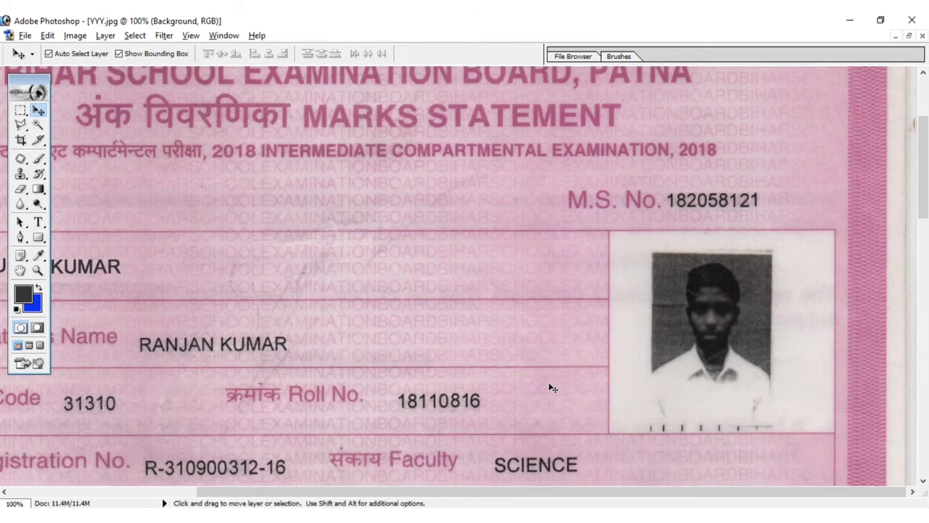
{"action": "scroll", "coordinate": [340, 285], "scroll_direction": "left", "scroll_amount": 2}
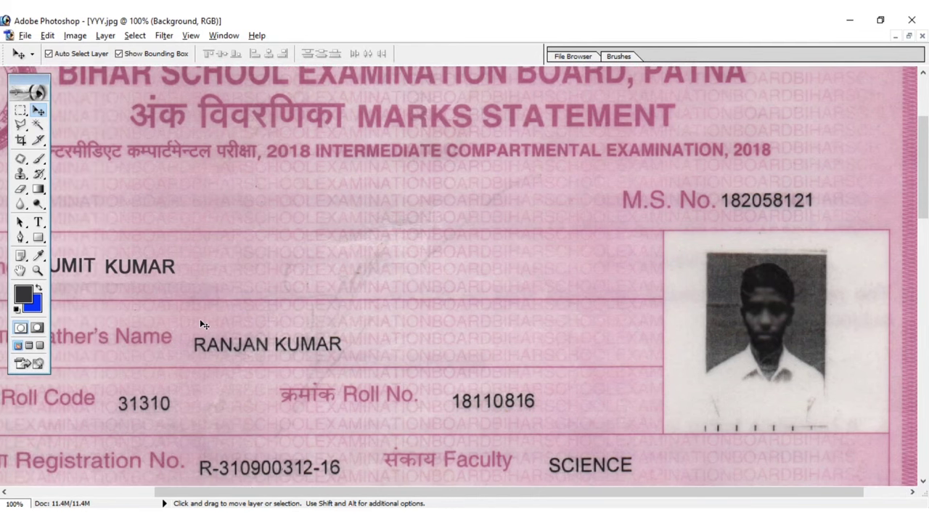
{"action": "scroll", "coordinate": [225, 346], "scroll_direction": "down", "scroll_amount": 3}
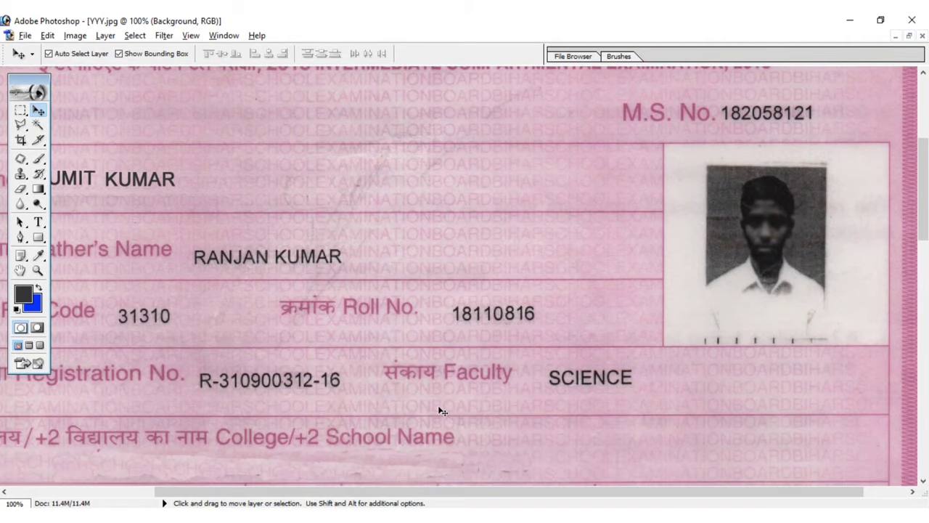
{"action": "scroll", "coordinate": [439, 407], "scroll_direction": "down", "scroll_amount": 3}
{"action": "key", "text": "ctrl+minus"}
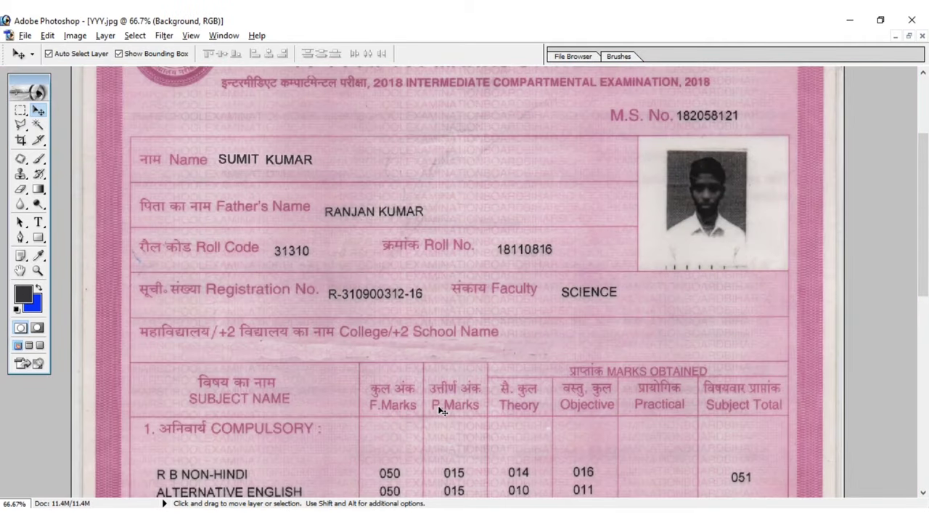
{"action": "scroll", "coordinate": [352, 306], "scroll_direction": "down", "scroll_amount": 1}
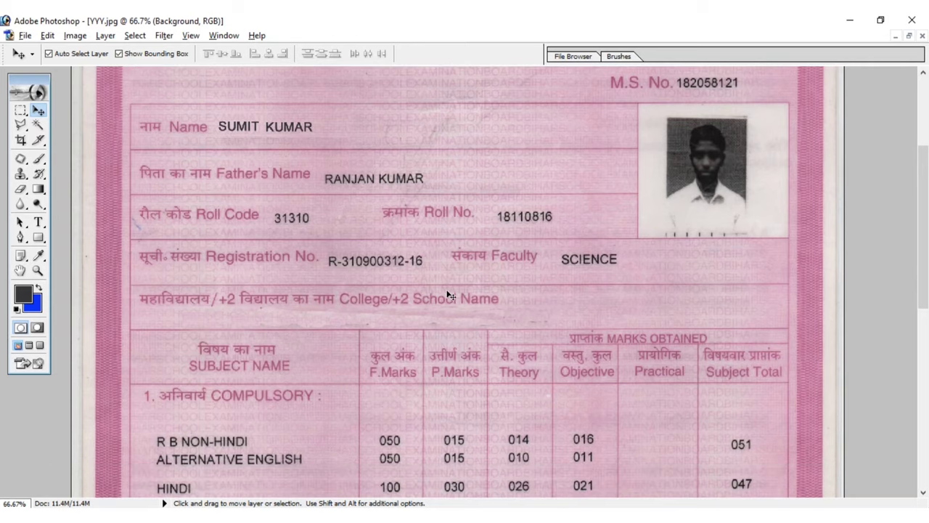
{"action": "scroll", "coordinate": [475, 338], "scroll_direction": "down", "scroll_amount": 1}
{"action": "scroll", "coordinate": [475, 338], "scroll_direction": "down", "scroll_amount": 3}
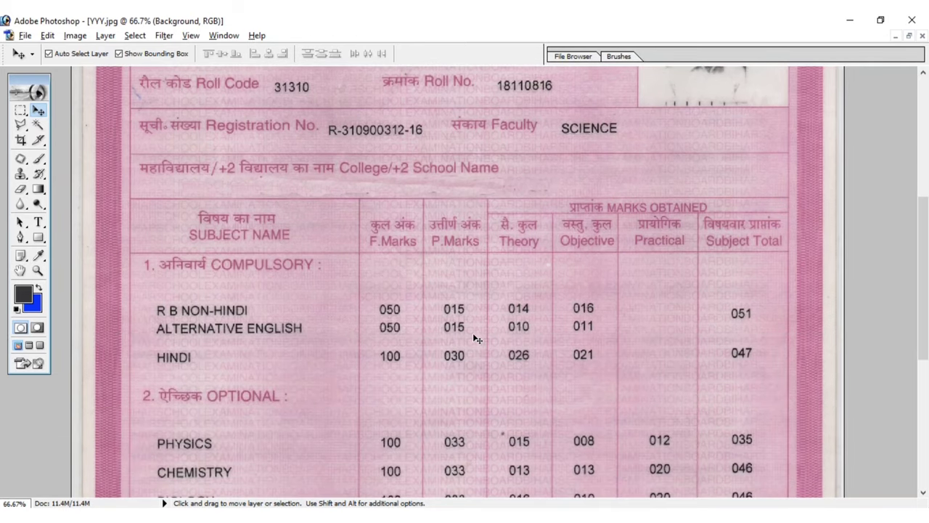
{"action": "scroll", "coordinate": [477, 338], "scroll_direction": "down", "scroll_amount": 3}
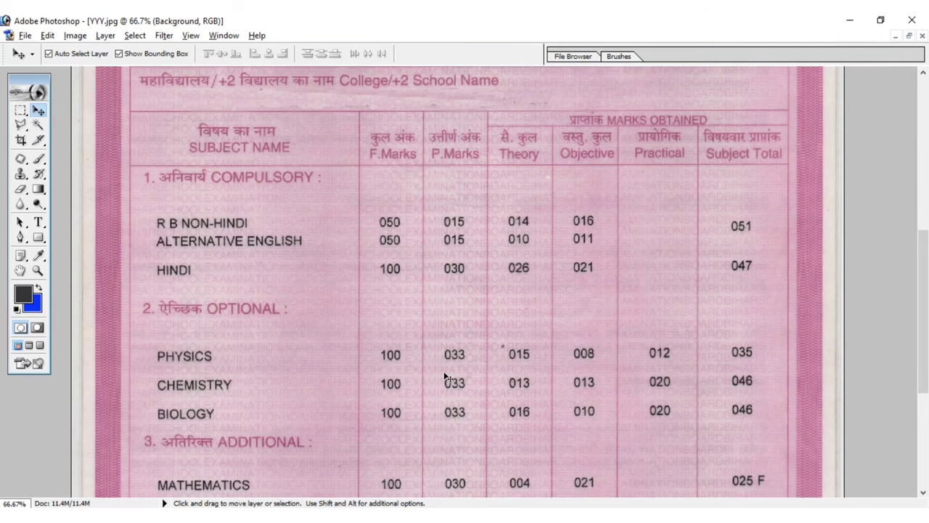
{"action": "scroll", "coordinate": [445, 376], "scroll_direction": "down", "scroll_amount": 3}
{"action": "scroll", "coordinate": [446, 376], "scroll_direction": "down", "scroll_amount": 2}
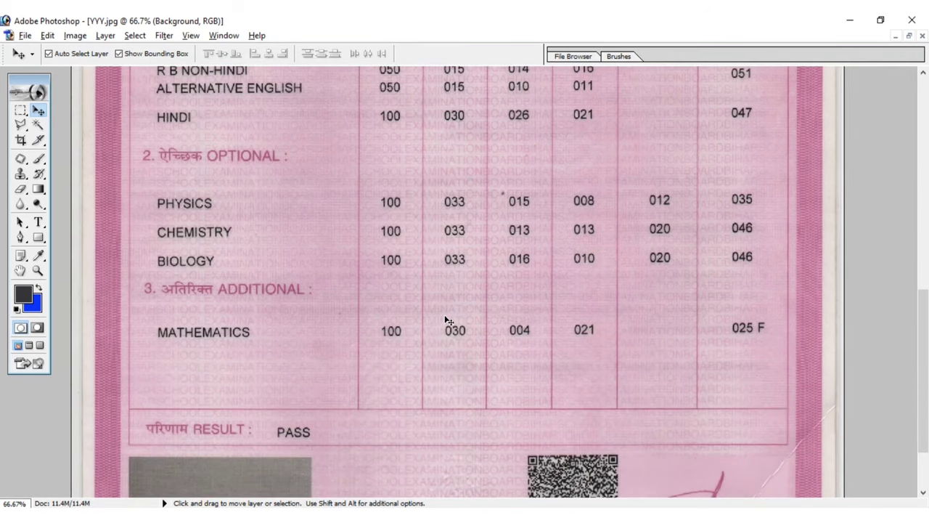
{"action": "scroll", "coordinate": [451, 375], "scroll_direction": "up", "scroll_amount": 1}
{"action": "scroll", "coordinate": [450, 376], "scroll_direction": "down", "scroll_amount": 4}
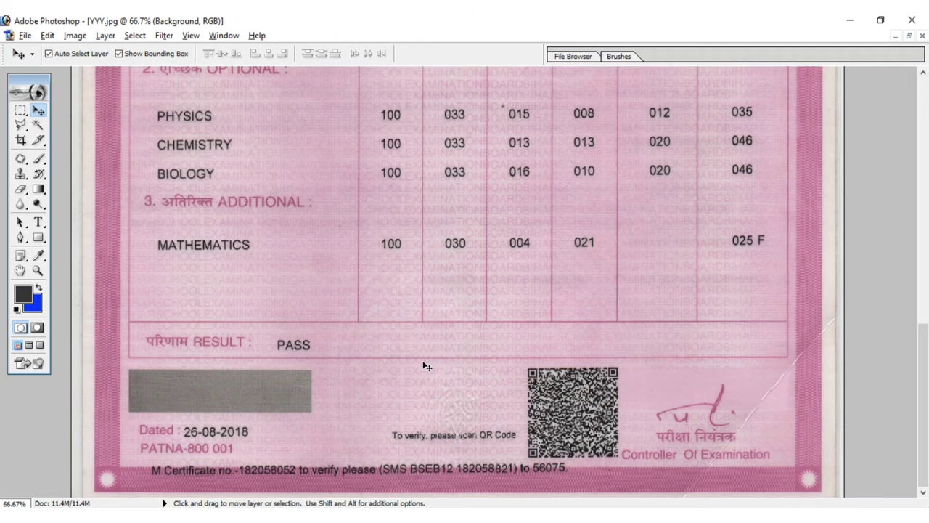
{"action": "scroll", "coordinate": [426, 367], "scroll_direction": "up", "scroll_amount": 1}
{"action": "scroll", "coordinate": [426, 366], "scroll_direction": "up", "scroll_amount": 2}
{"action": "scroll", "coordinate": [426, 367], "scroll_direction": "up", "scroll_amount": 10}
{"action": "scroll", "coordinate": [426, 366], "scroll_direction": "up", "scroll_amount": 7}
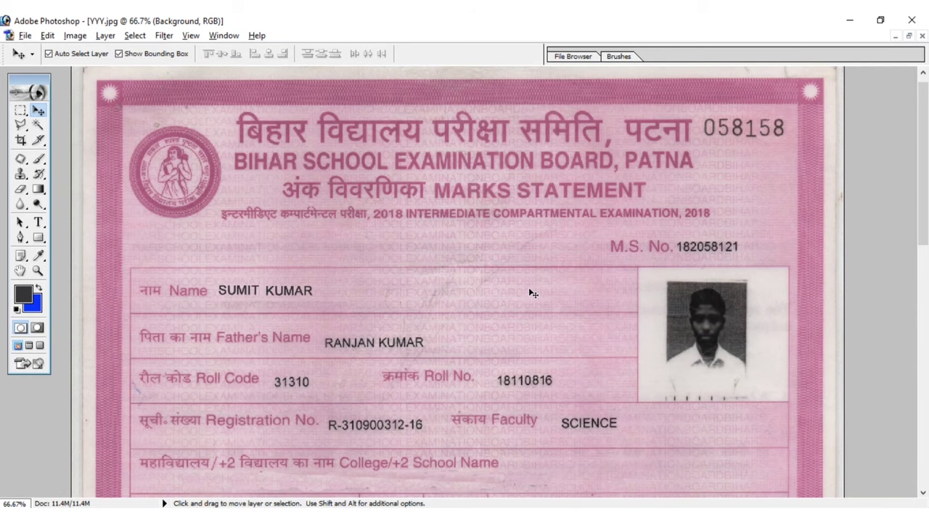
Restore the marks statement window, open dsfsf.jpg and place its window to the right.
{"action": "left_click", "coordinate": [908, 37]}
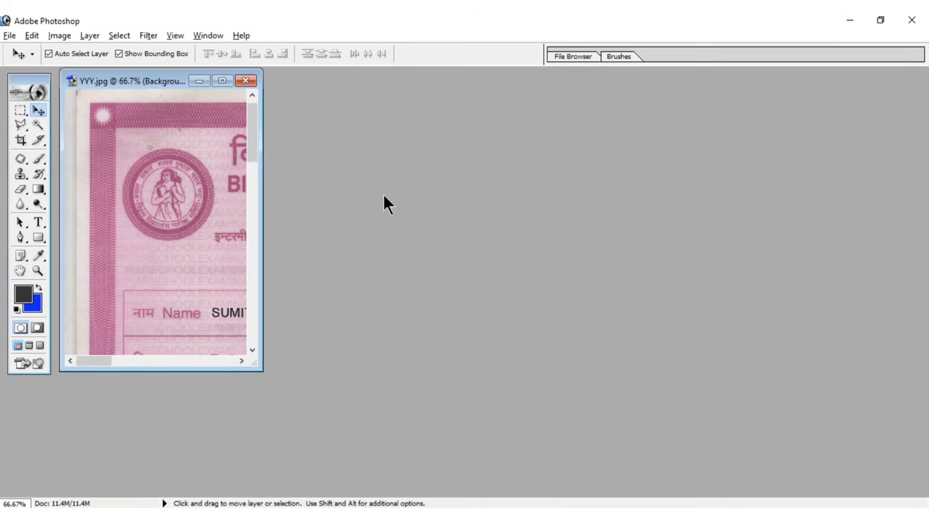
{"action": "double_click", "coordinate": [383, 194]}
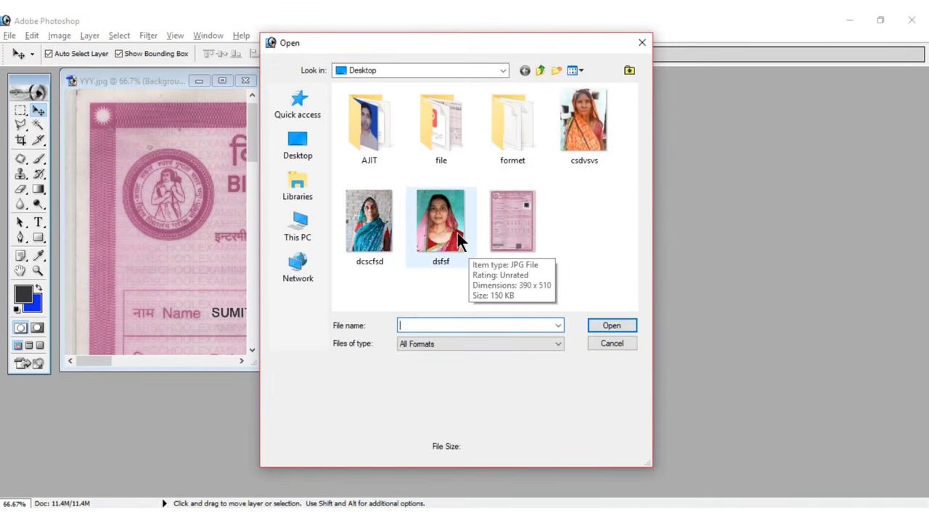
{"action": "left_click", "coordinate": [440, 221]}
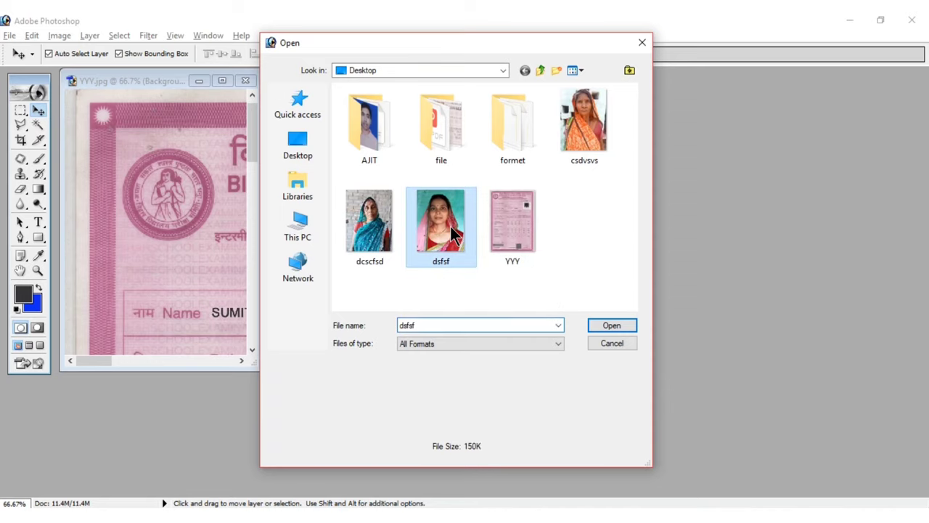
{"action": "left_click", "coordinate": [592, 327]}
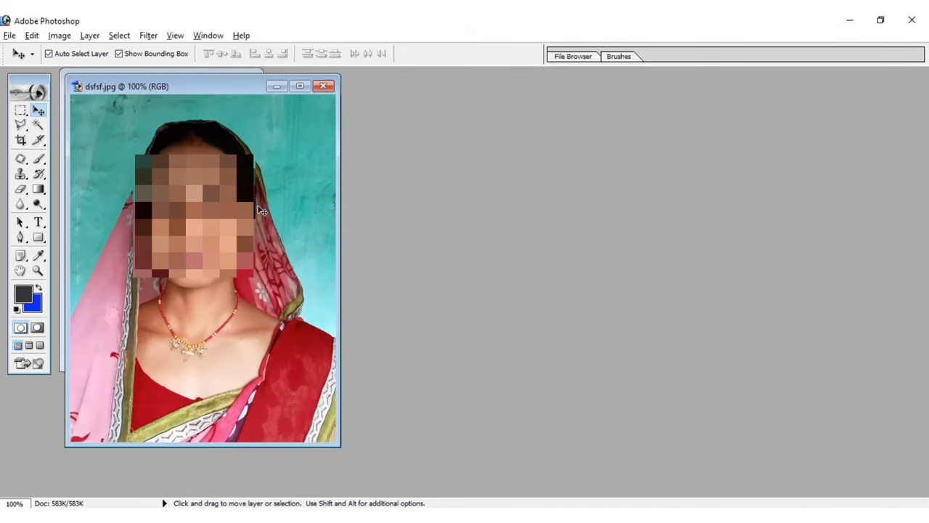
{"action": "mouse_move", "coordinate": [182, 82]}
{"action": "left_mouse_down"}
{"action": "mouse_move", "coordinate": [225, 159]}
{"action": "mouse_move", "coordinate": [571, 120]}
{"action": "left_mouse_up"}
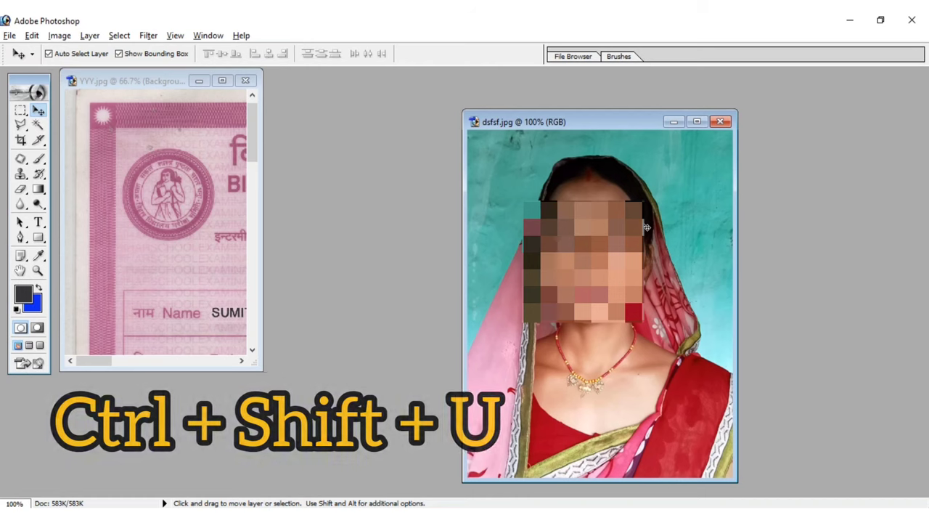
Desaturate the dsfsf.jpg portrait to grayscale and drag a copy onto the YYY.jpg marks statement.
{"action": "key", "text": "ctrl+shift+u"}
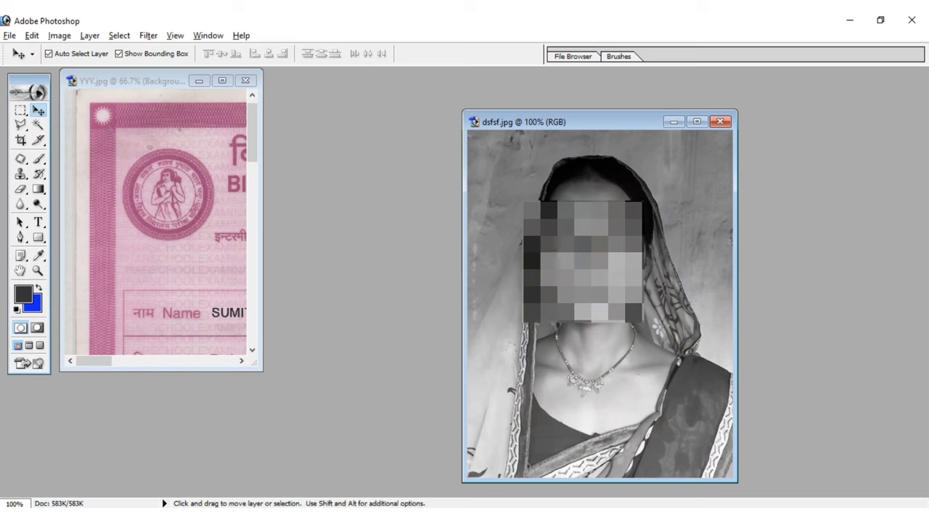
{"action": "left_click_drag", "start_coordinate": [623, 238], "coordinate": [168, 201]}
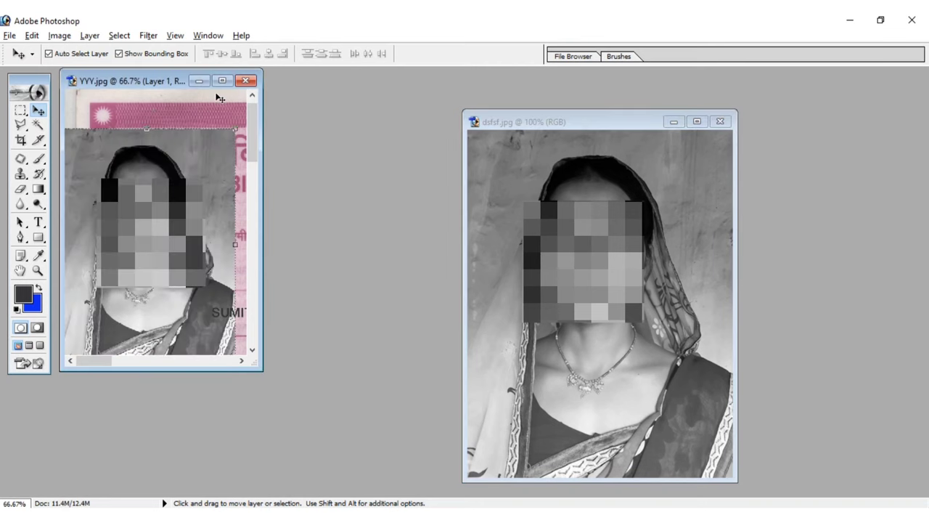
Position Layer 1 over the photo box, scale it to about half size, and merge down.
{"action": "left_click", "coordinate": [222, 80]}
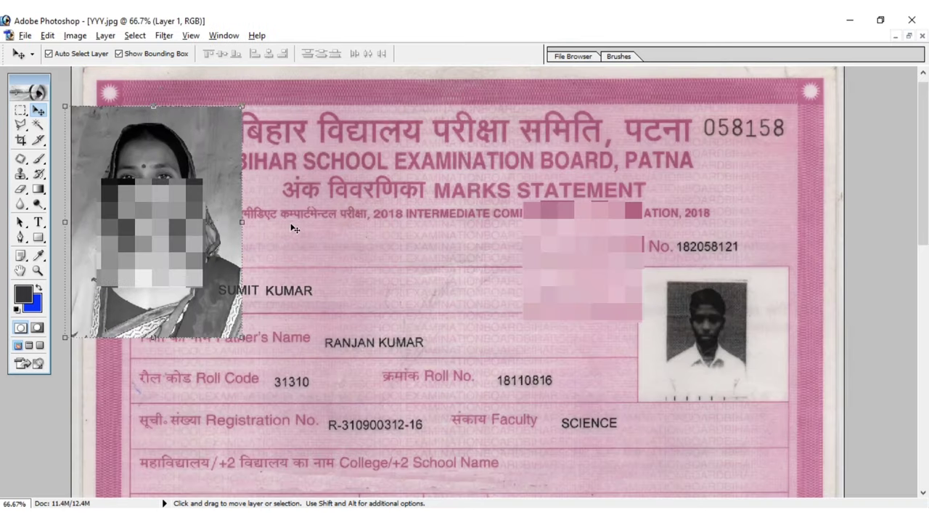
{"action": "mouse_move", "coordinate": [194, 223]}
{"action": "left_mouse_down"}
{"action": "mouse_move", "coordinate": [455, 314]}
{"action": "mouse_move", "coordinate": [687, 356]}
{"action": "mouse_move", "coordinate": [736, 375]}
{"action": "mouse_move", "coordinate": [699, 362]}
{"action": "left_mouse_up"}
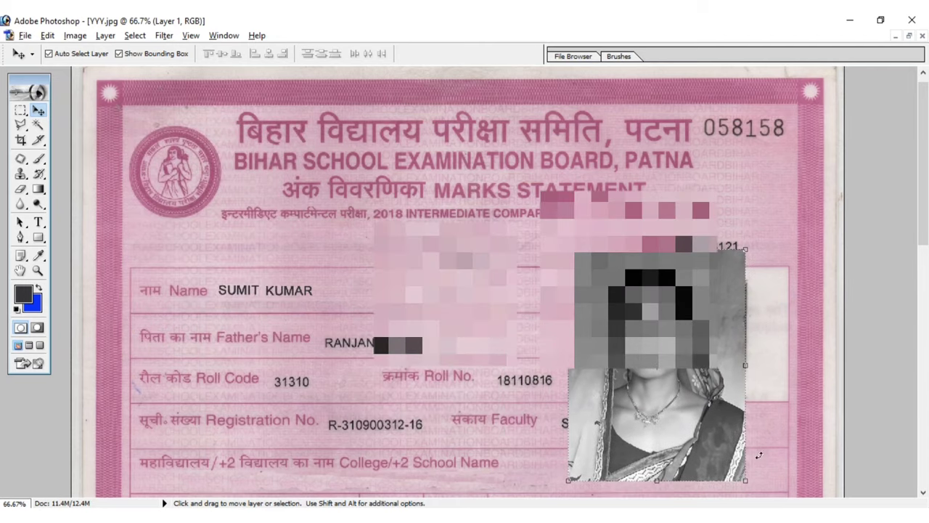
{"action": "mouse_move", "coordinate": [752, 478]}
{"action": "left_mouse_down"}
{"action": "mouse_move", "coordinate": [686, 374]}
{"action": "mouse_move", "coordinate": [667, 368]}
{"action": "mouse_move", "coordinate": [733, 381]}
{"action": "mouse_move", "coordinate": [736, 372]}
{"action": "mouse_move", "coordinate": [752, 399]}
{"action": "left_mouse_up"}
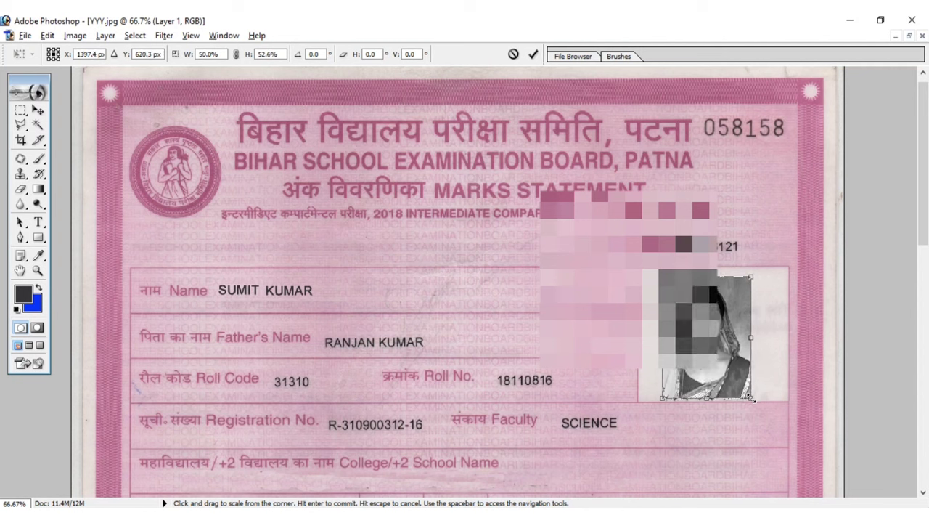
{"action": "left_click_drag", "start_coordinate": [752, 399], "coordinate": [755, 398]}
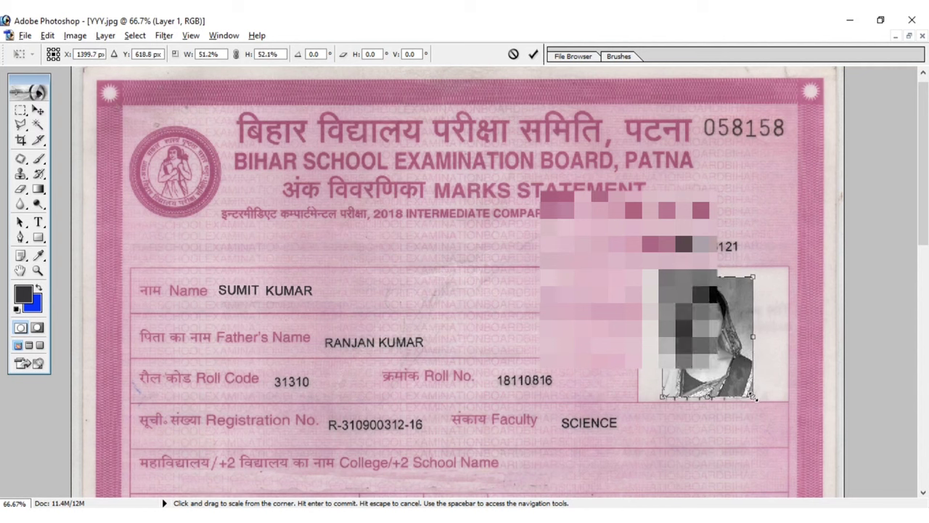
{"action": "key", "text": "Return"}
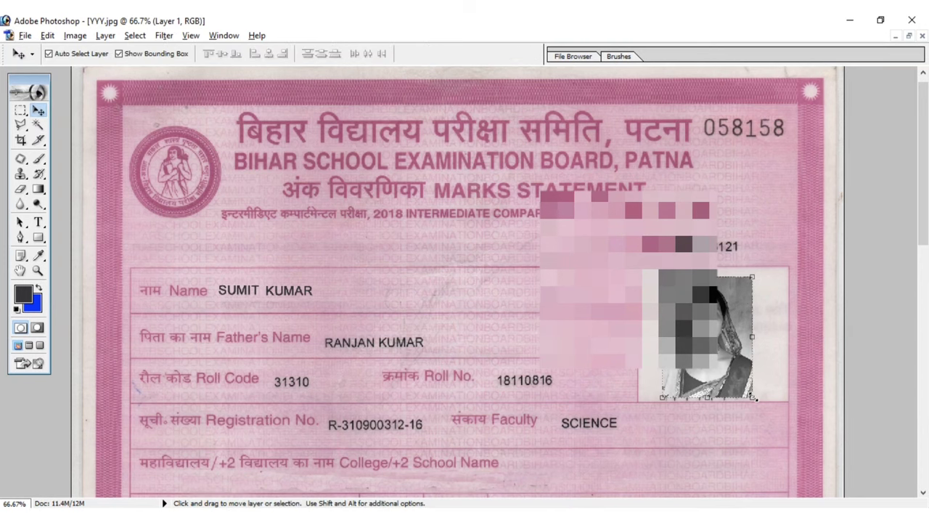
{"action": "key", "text": "ctrl+e"}
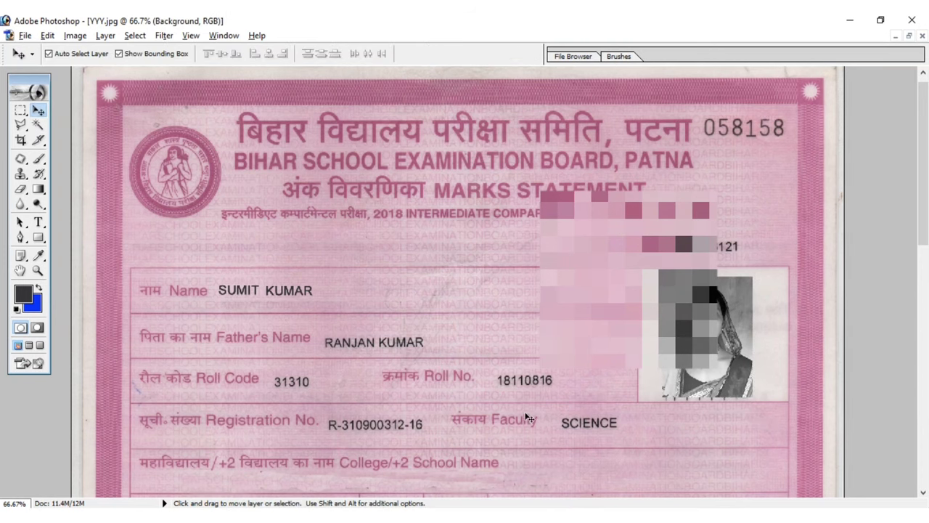
Review the finished marks statement, then bring up Save As for YYY in Photoshop PSD format.
{"action": "scroll", "coordinate": [502, 416], "scroll_direction": "down", "scroll_amount": 2}
{"action": "scroll", "coordinate": [503, 417], "scroll_direction": "down", "scroll_amount": 1}
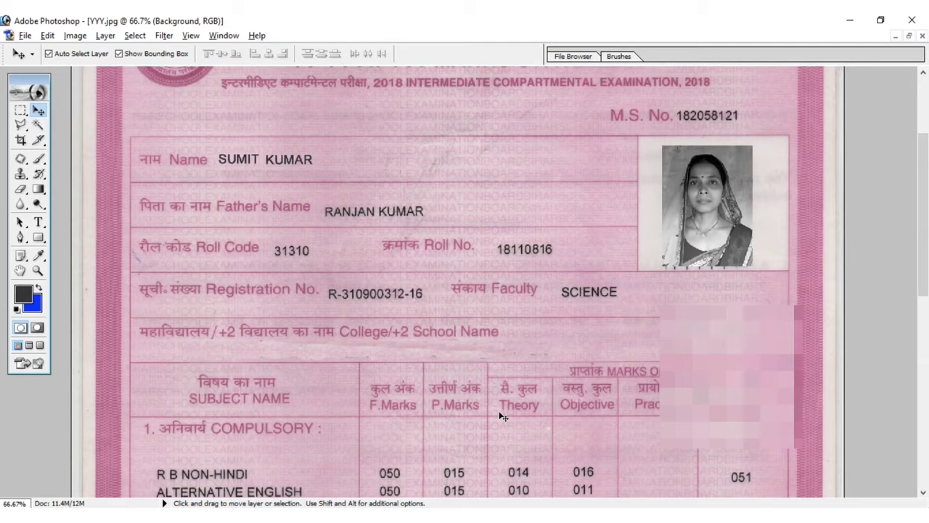
{"action": "scroll", "coordinate": [502, 416], "scroll_direction": "down", "scroll_amount": 2}
{"action": "scroll", "coordinate": [503, 416], "scroll_direction": "down", "scroll_amount": 1}
{"action": "scroll", "coordinate": [503, 416], "scroll_direction": "down", "scroll_amount": 3}
{"action": "scroll", "coordinate": [503, 417], "scroll_direction": "down", "scroll_amount": 1}
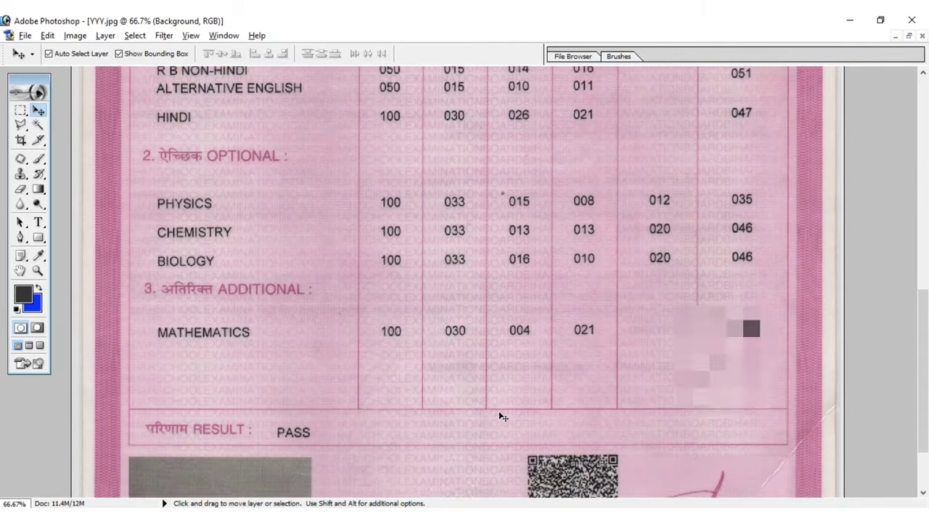
{"action": "scroll", "coordinate": [503, 417], "scroll_direction": "down", "scroll_amount": 1}
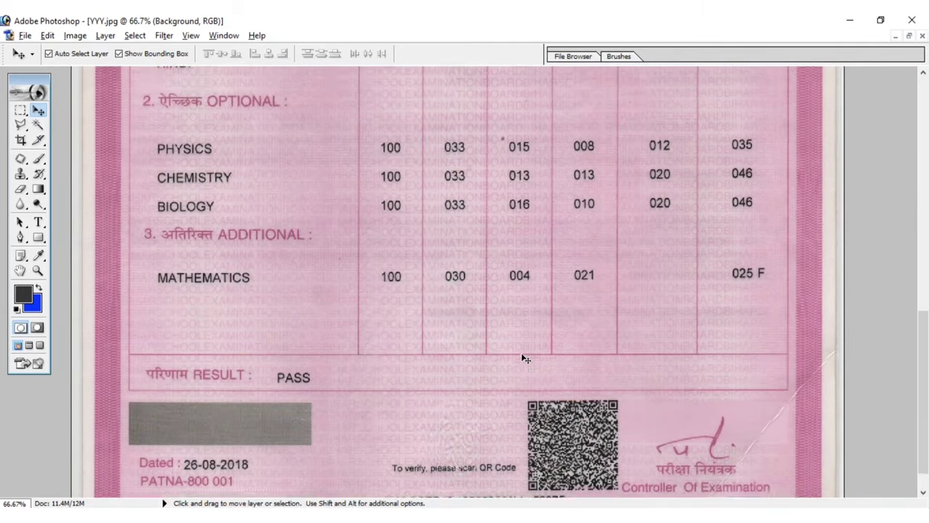
{"action": "scroll", "coordinate": [525, 359], "scroll_direction": "up", "scroll_amount": 2}
{"action": "scroll", "coordinate": [525, 358], "scroll_direction": "up", "scroll_amount": 4}
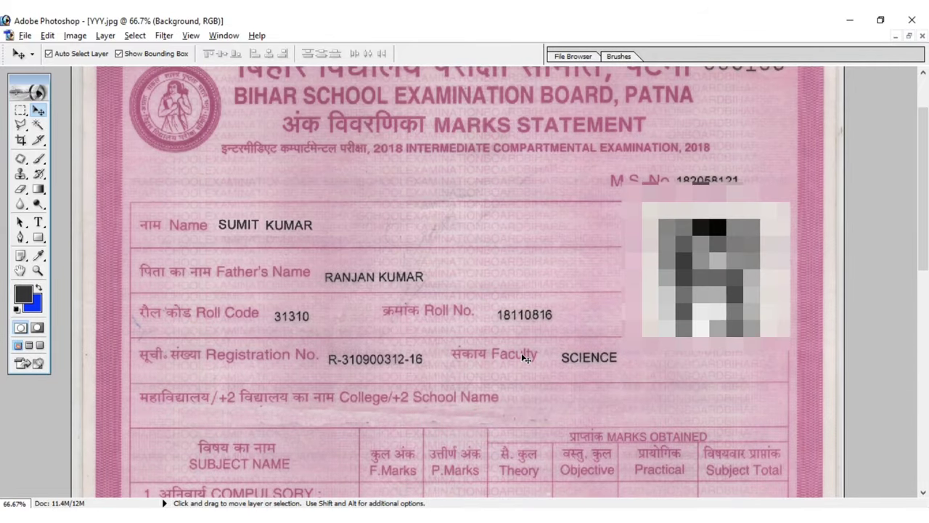
{"action": "scroll", "coordinate": [526, 357], "scroll_direction": "up", "scroll_amount": 1}
{"action": "scroll", "coordinate": [526, 357], "scroll_direction": "up", "scroll_amount": 2}
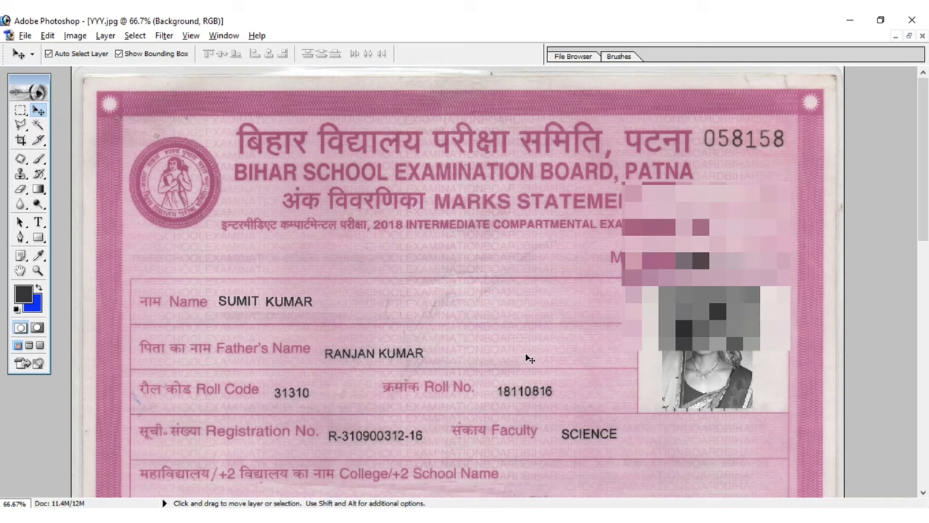
{"action": "scroll", "coordinate": [556, 364], "scroll_direction": "down", "scroll_amount": 2}
{"action": "scroll", "coordinate": [556, 365], "scroll_direction": "down", "scroll_amount": 1}
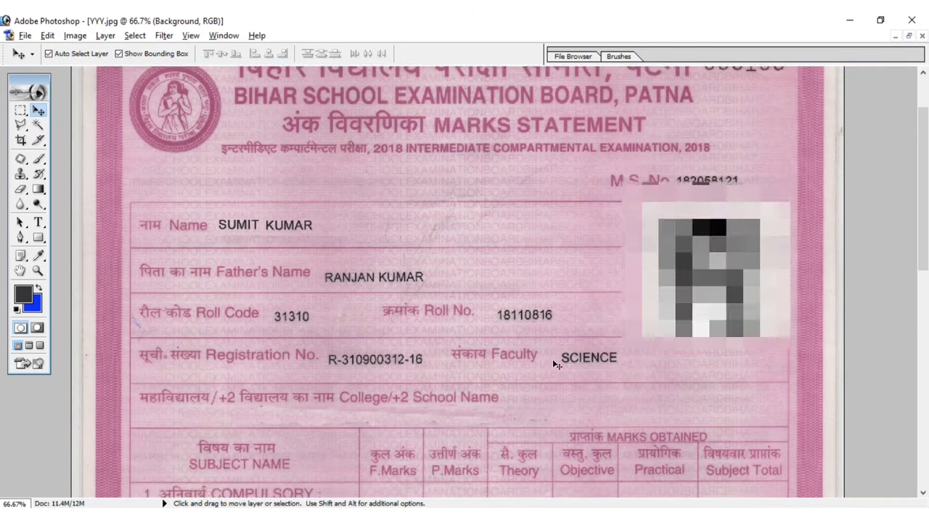
{"action": "scroll", "coordinate": [556, 364], "scroll_direction": "down", "scroll_amount": 1}
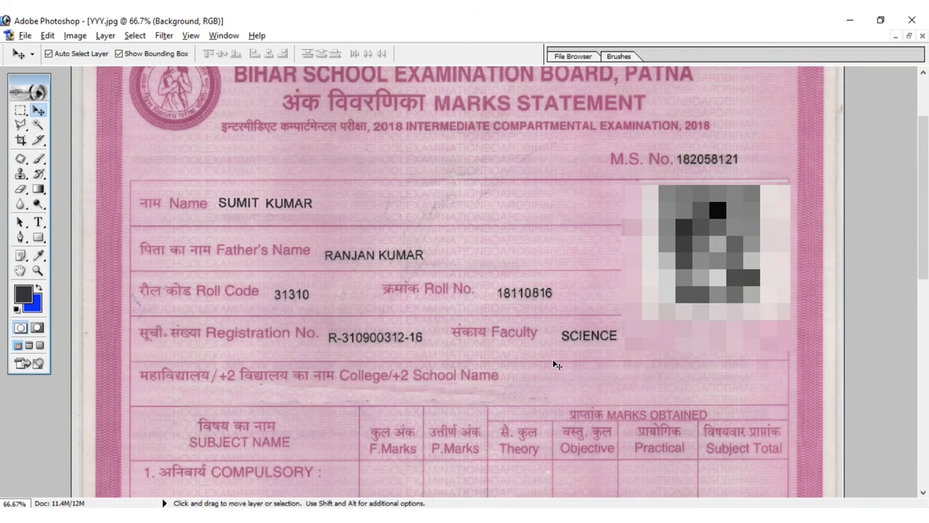
{"action": "key", "text": "ctrl+shift+s"}
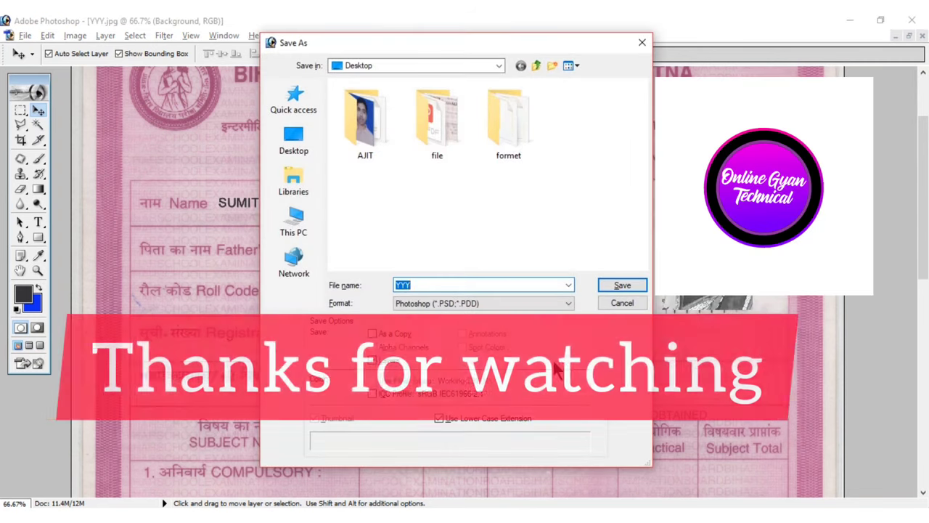